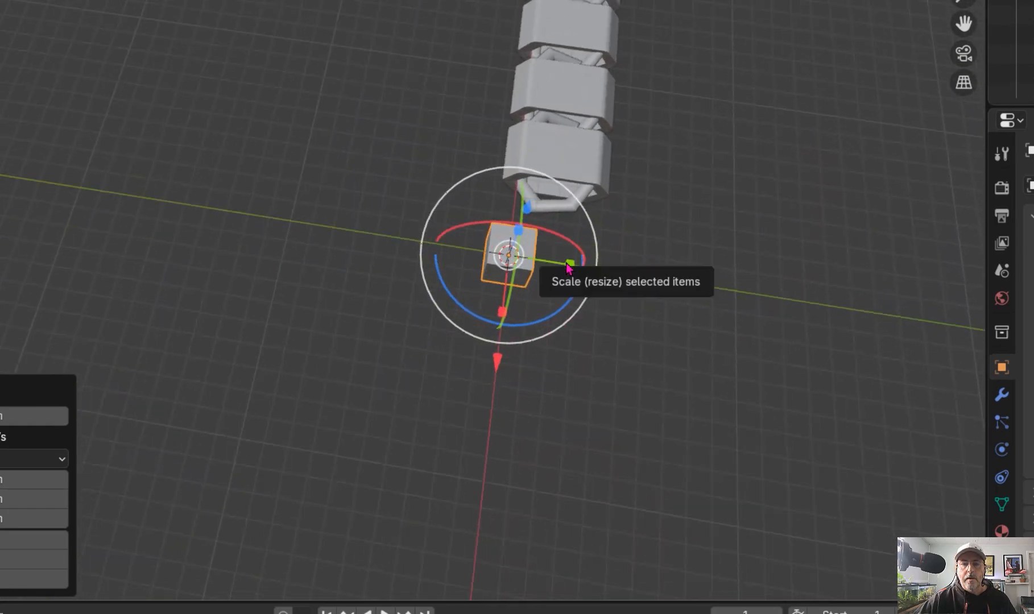
# Step: Stretch the cube along the Y axis and scale it up uniformly into a long bar across the end of the segmented blade
pyautogui.moveTo(569, 267); pyautogui.dragTo(971, 293)
pyautogui.moveTo(570, 265); pyautogui.dragTo(615, 292)
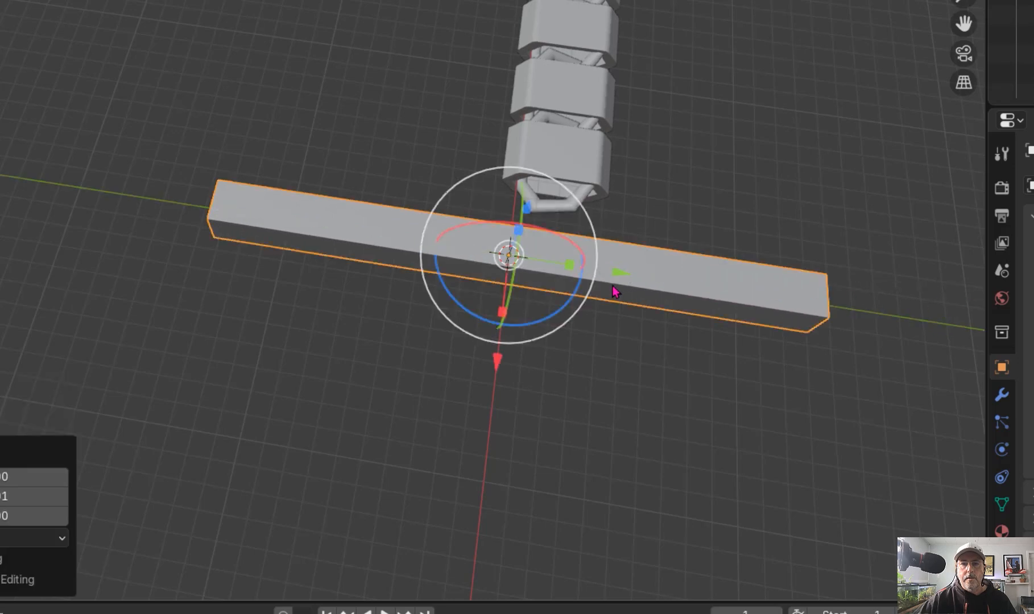
pyautogui.moveTo(570, 265); pyautogui.dragTo(532, 289)
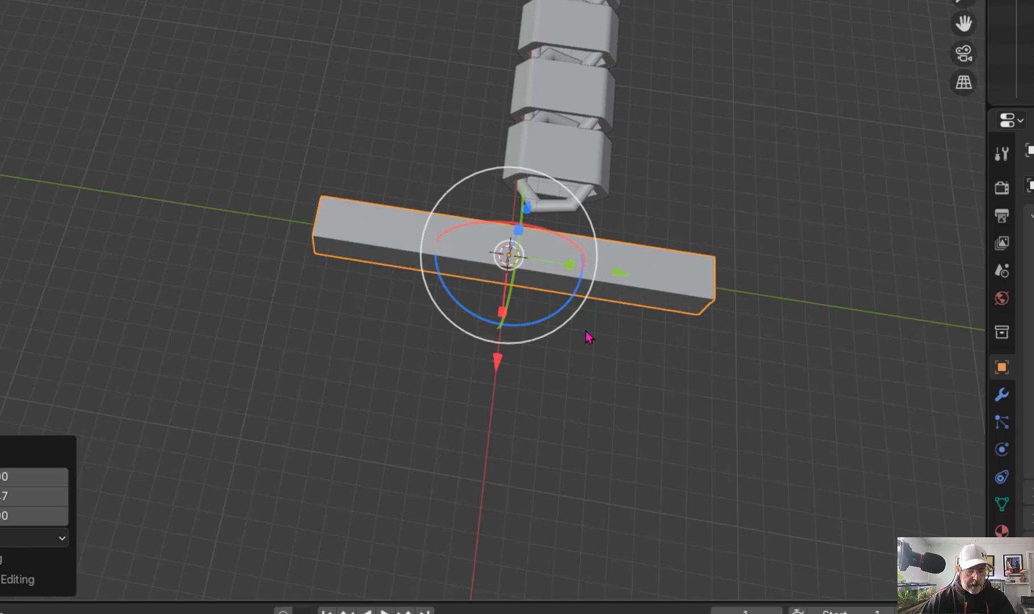
pyautogui.press('s')
pyautogui.click(636, 380)
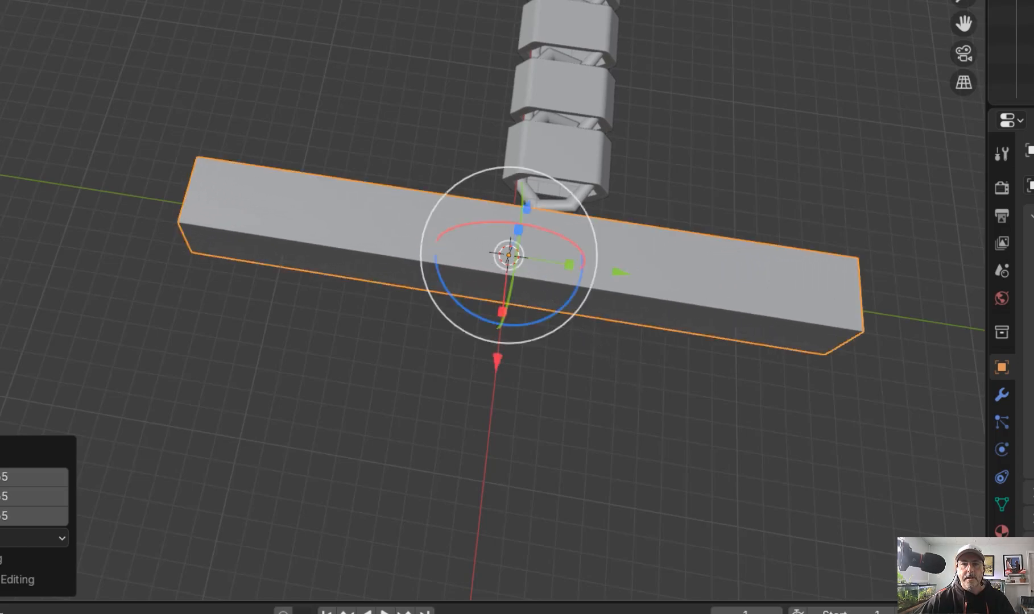
pyautogui.moveTo(569, 269); pyautogui.dragTo(554, 266)
# Step: Select all the blade segments and shift them slightly along the Y axis to line up with the bar
pyautogui.moveTo(514, 401); pyautogui.dragTo(508, 365, button='middle')
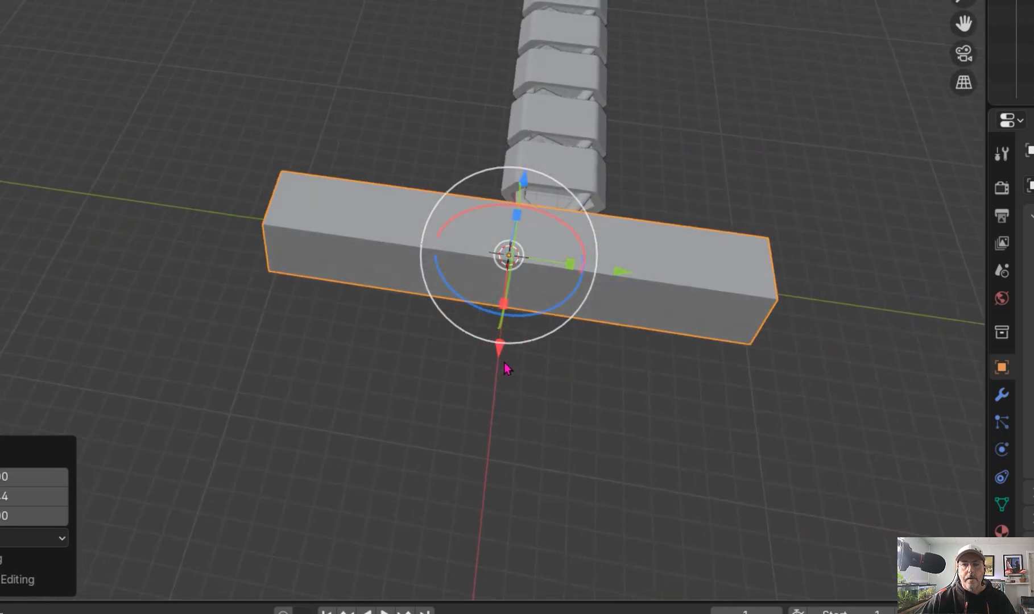
pyautogui.scroll(-2, 560, 311)
pyautogui.moveTo(624, 97); pyautogui.dragTo(623, 140, button='middle')
pyautogui.moveTo(619, 3); pyautogui.dragTo(398, 310)
pyautogui.moveTo(586, 134); pyautogui.dragTo(568, 132)
pyautogui.moveTo(546, 375); pyautogui.dragTo(338, 236, button='middle')
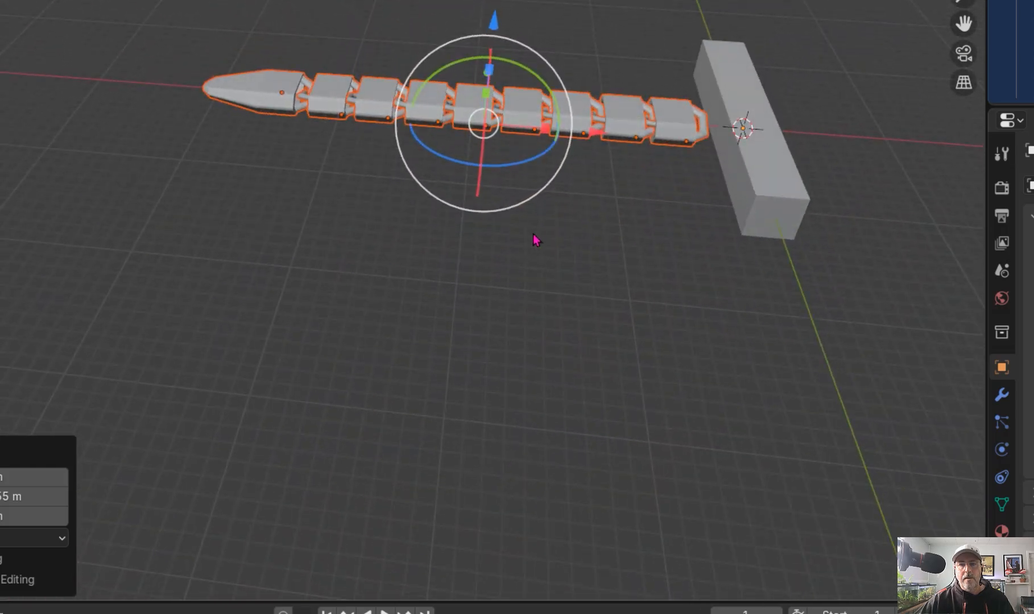
pyautogui.moveTo(535, 238); pyautogui.dragTo(287, 259, button='middle')
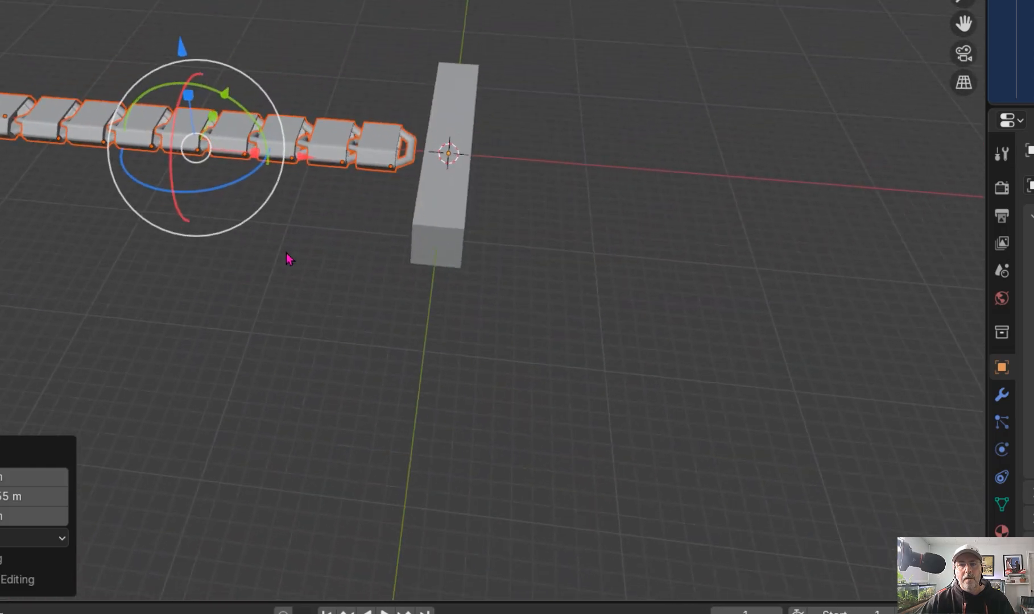
# Step: Move the bar along the X axis away from the end of the segmented blade
pyautogui.click(455, 210)
pyautogui.moveTo(559, 161); pyautogui.dragTo(653, 190)
pyautogui.moveTo(529, 299); pyautogui.dragTo(685, 310, button='middle')
pyautogui.keyDown('shift'); pyautogui.moveTo(884, 447); pyautogui.dragTo(642, 450, button='middle'); pyautogui.keyUp('shift')
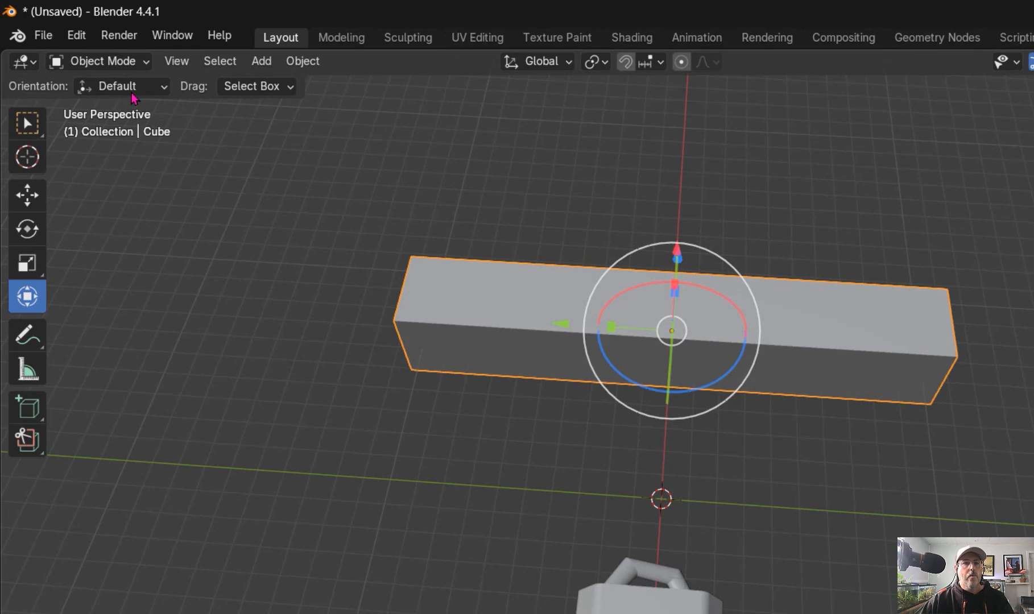
# Step: In Edit Mode, add five crosswise loop cuts to the bar, one at the centre and two on each side of it
pyautogui.click(131, 63)
pyautogui.click(124, 107)
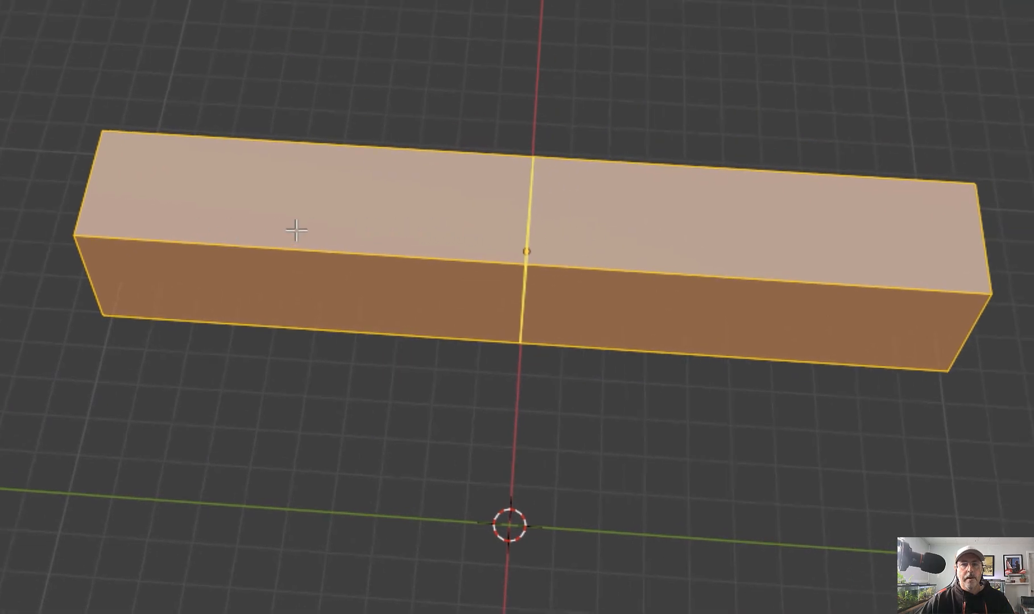
pyautogui.click(541, 242)
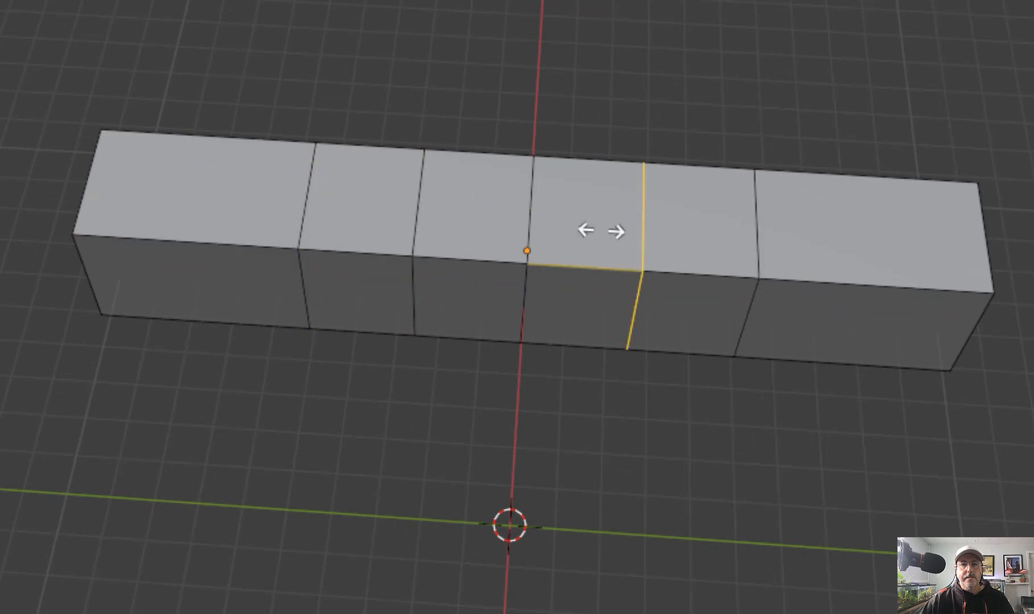
pyautogui.click(43, 314)
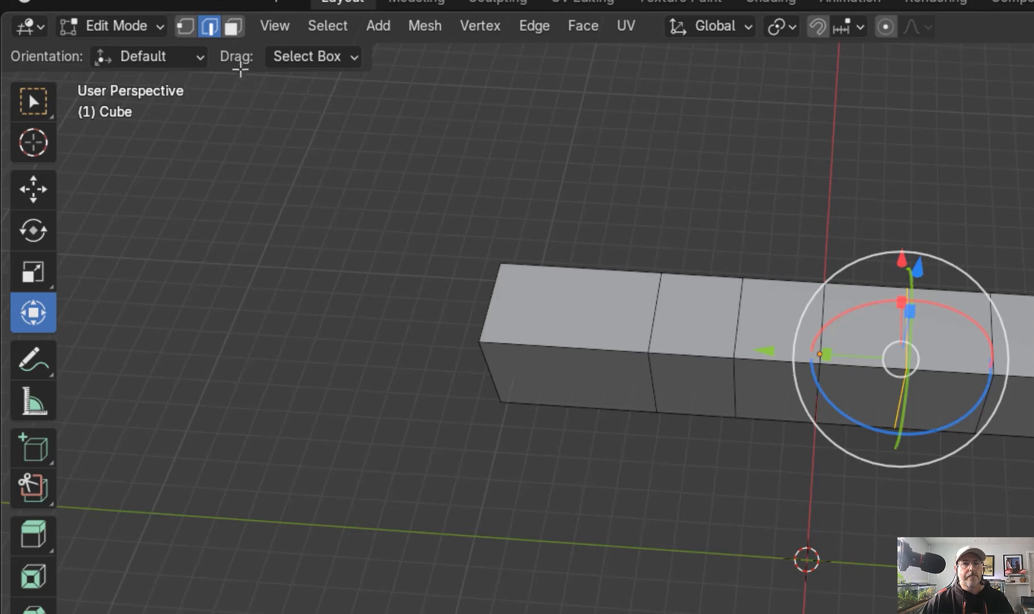
# Step: Select the bar's two central faces facing the segmented blade and extrude them outward as a short block
pyautogui.click(236, 28)
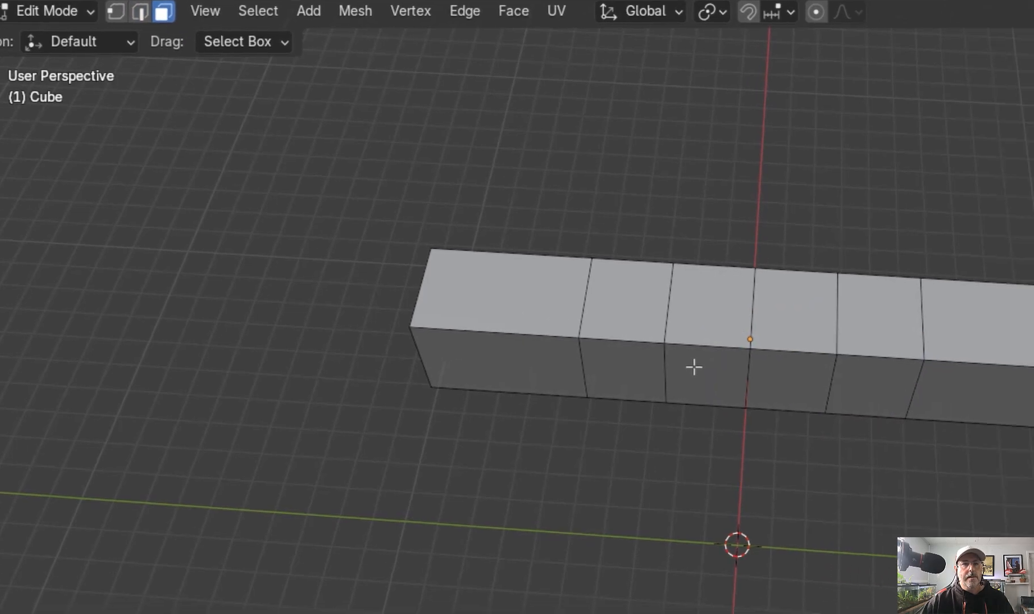
pyautogui.click(520, 337)
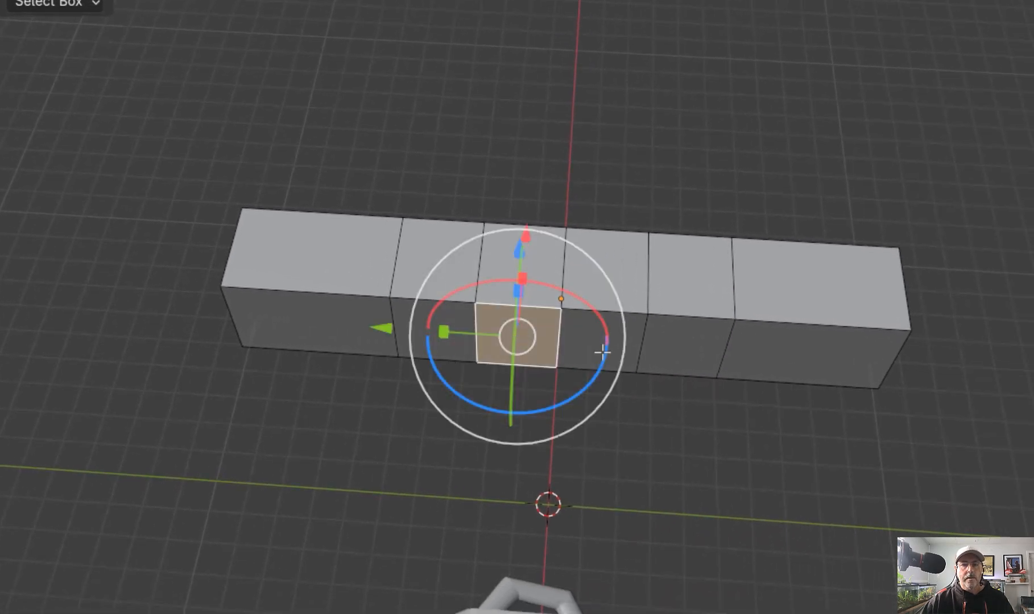
pyautogui.keyDown('shift'); pyautogui.click(586, 348); pyautogui.keyUp('shift')
pyautogui.moveTo(698, 432); pyautogui.dragTo(508, 425, button='middle')
pyautogui.press('e')
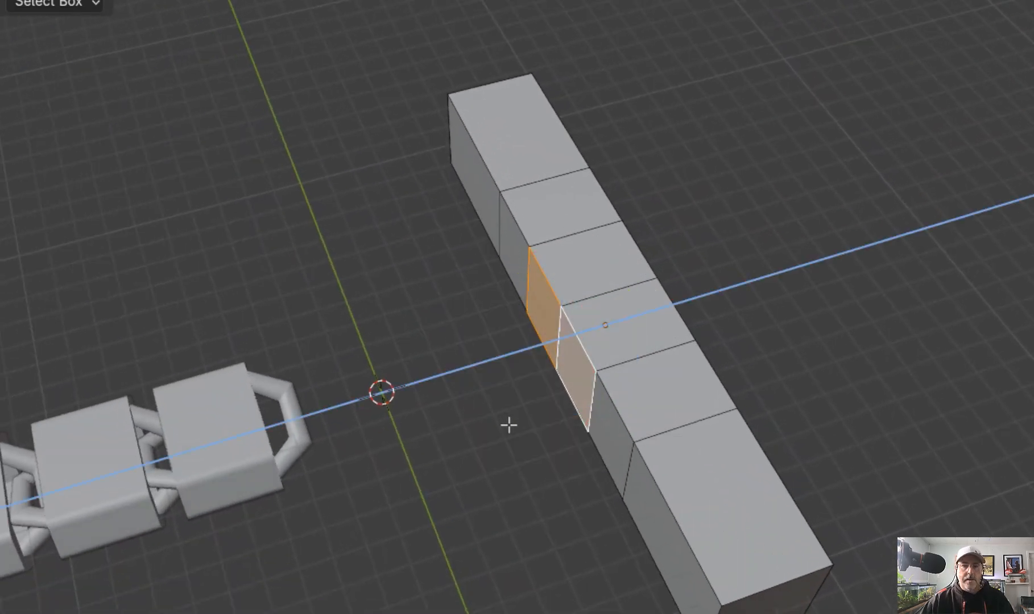
pyautogui.click(400, 426)
# Step: Select the two central faces on the bar's opposite side and extrude them a short distance as the handle's first section, undoing an overly long extrusion
pyautogui.moveTo(401, 427); pyautogui.dragTo(481, 392, button='middle')
pyautogui.click(503, 457)
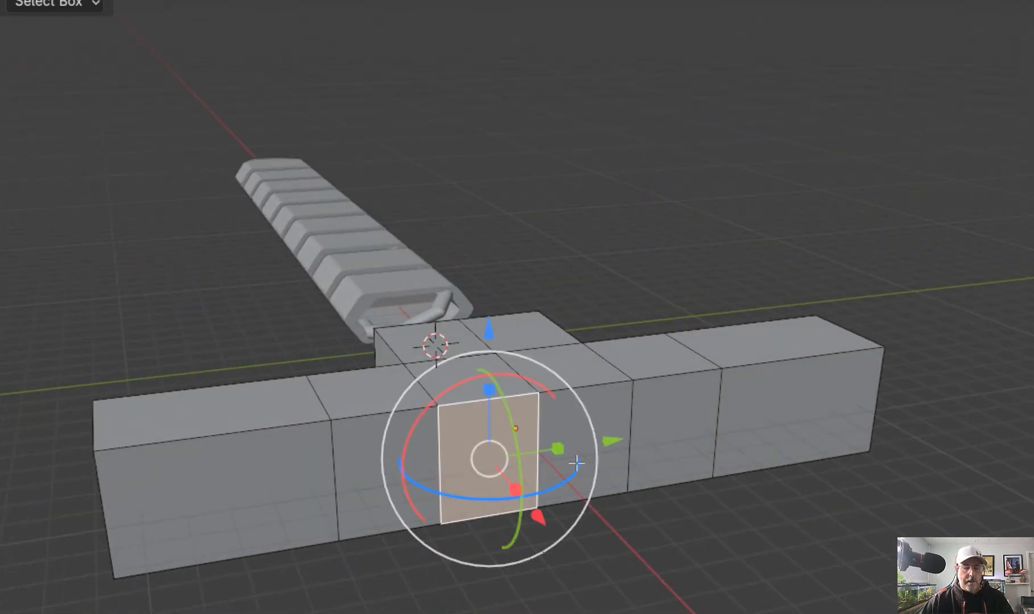
pyautogui.keyDown('shift'); pyautogui.click(577, 463); pyautogui.keyUp('shift')
pyautogui.moveTo(586, 470); pyautogui.dragTo(708, 535, button='middle')
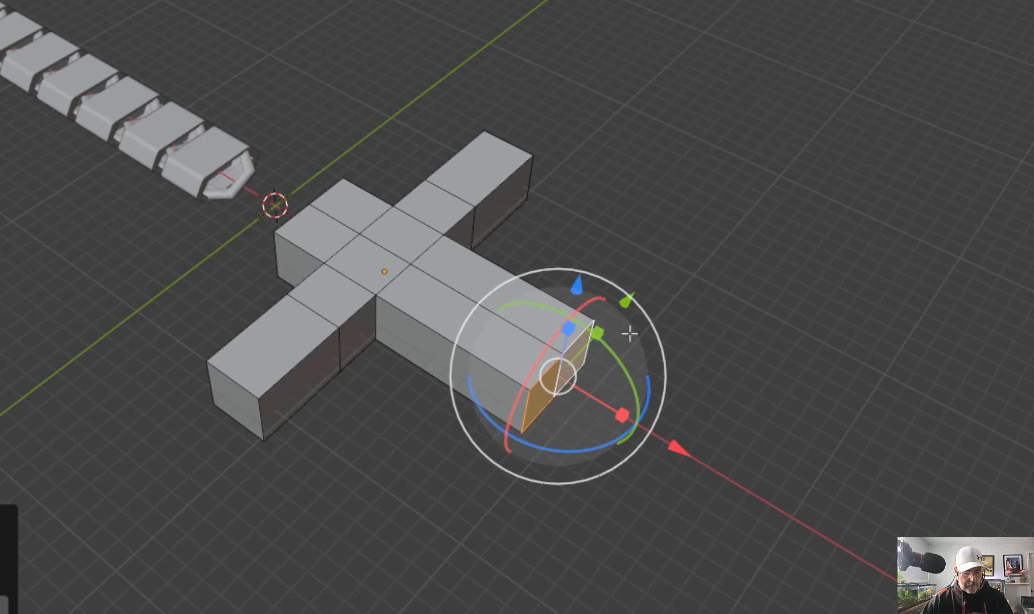
pyautogui.hotkey('ctrl', 'z')
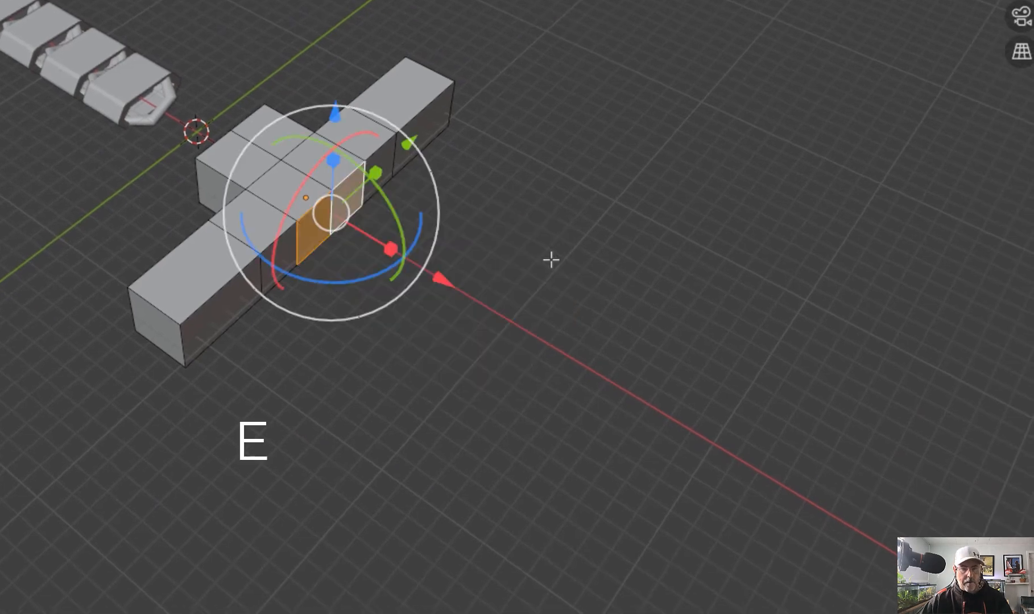
pyautogui.press('e')
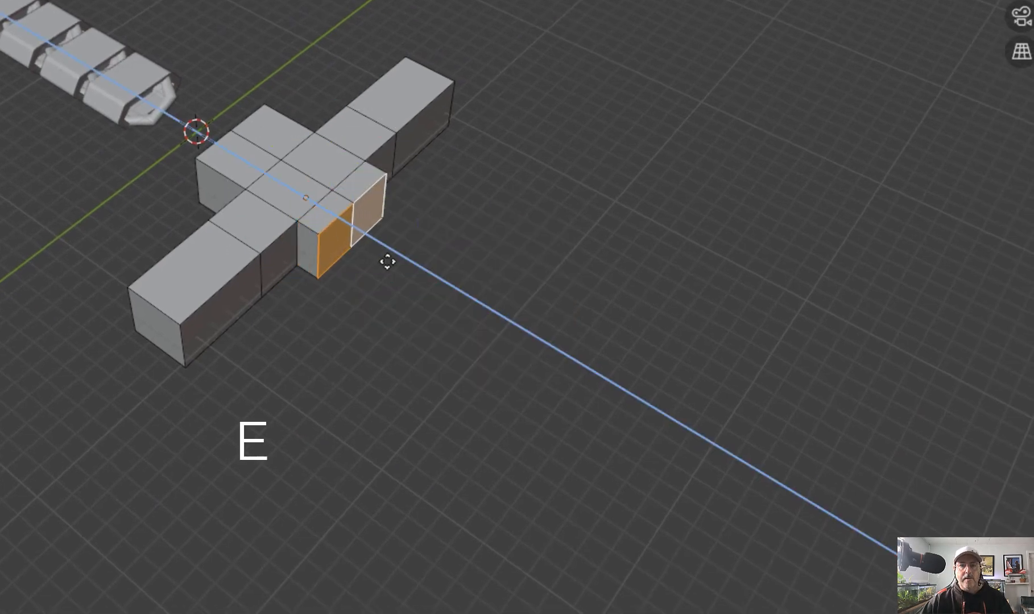
pyautogui.click(400, 273)
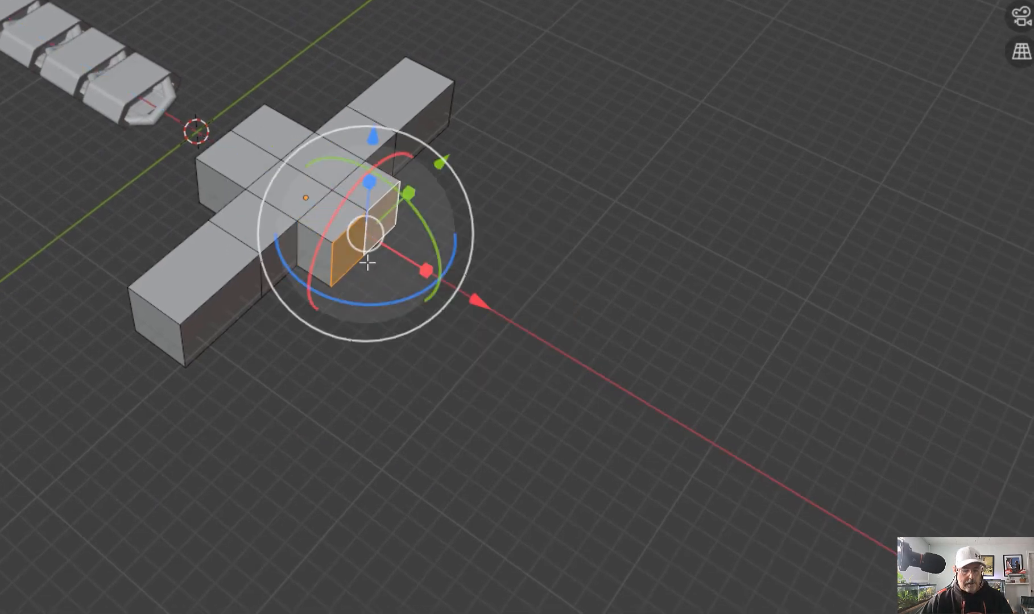
# Step: Extrude the handle's two end faces five more times in short lengths to form a six-section handle
pyautogui.press('e')
pyautogui.click(407, 282)
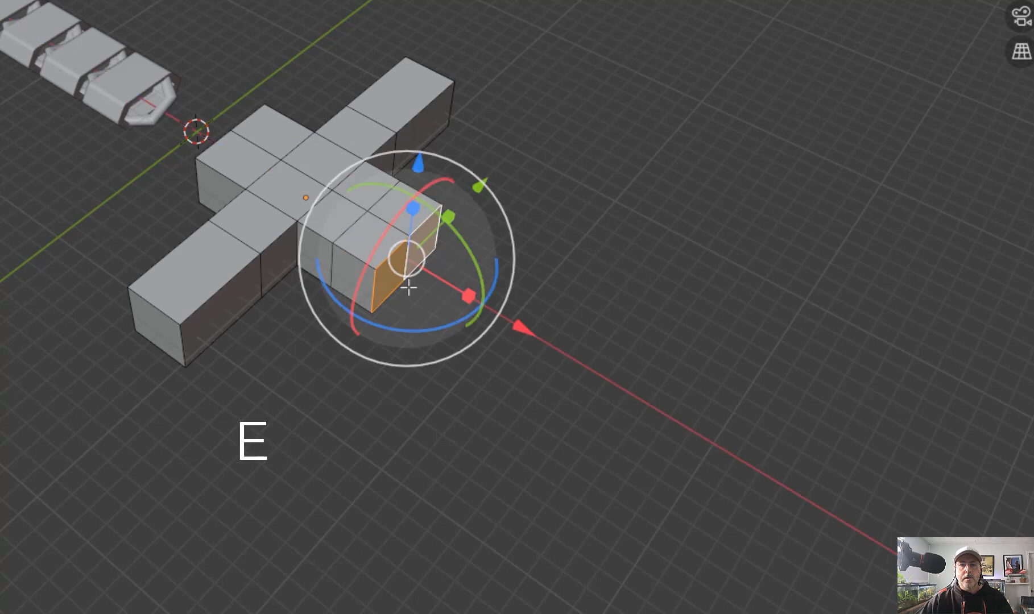
pyautogui.press('e')
pyautogui.click(452, 314)
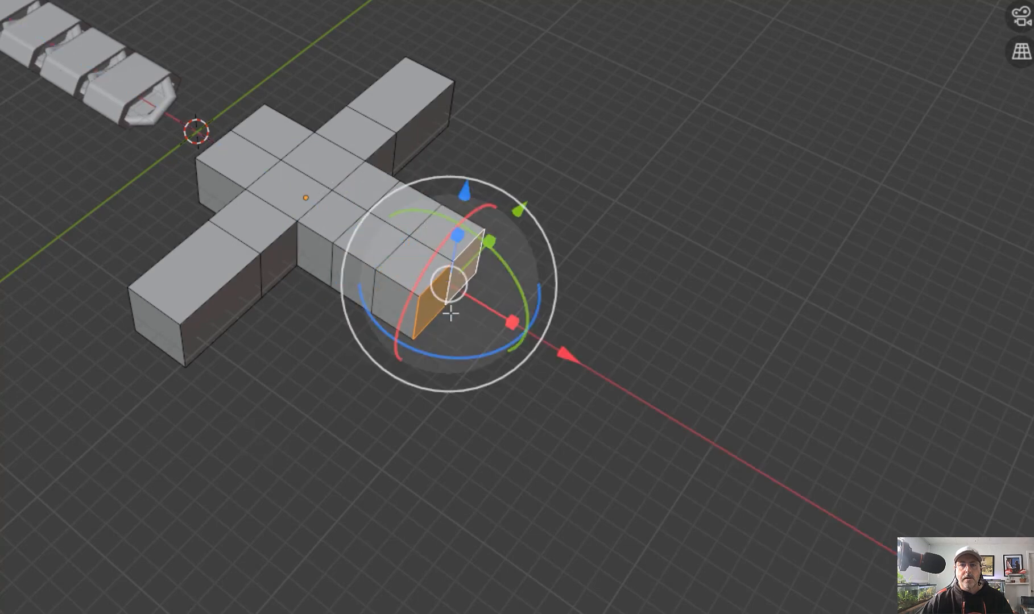
pyautogui.press('e')
pyautogui.press('e')
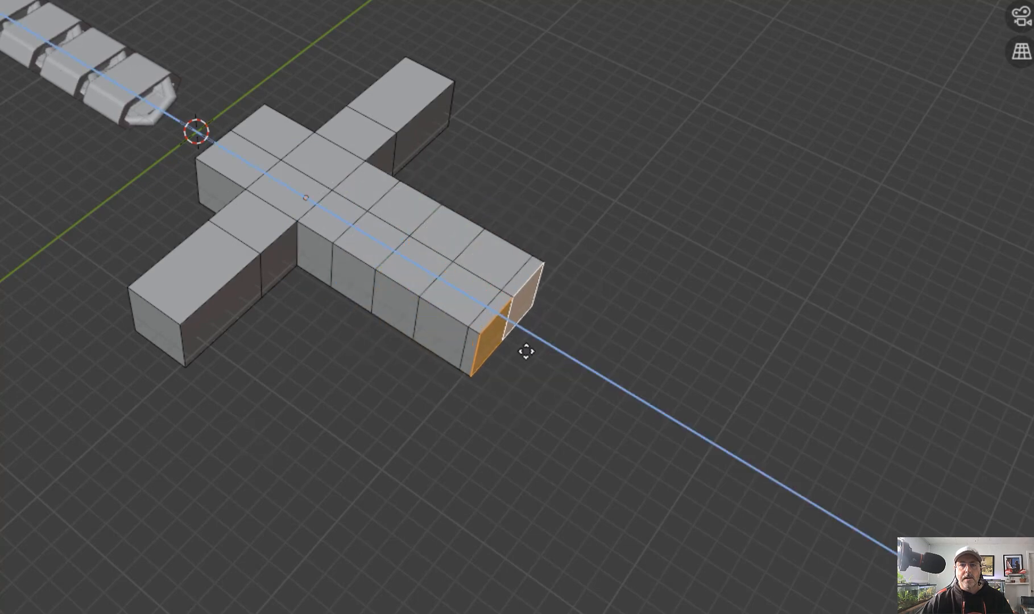
pyautogui.click(548, 366)
pyautogui.press('e')
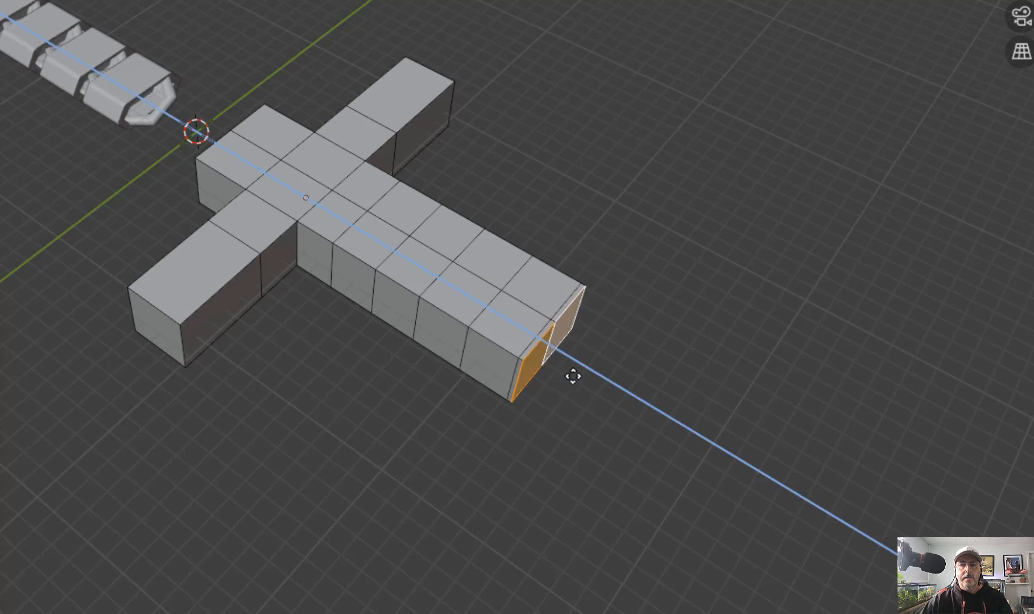
pyautogui.click(601, 393)
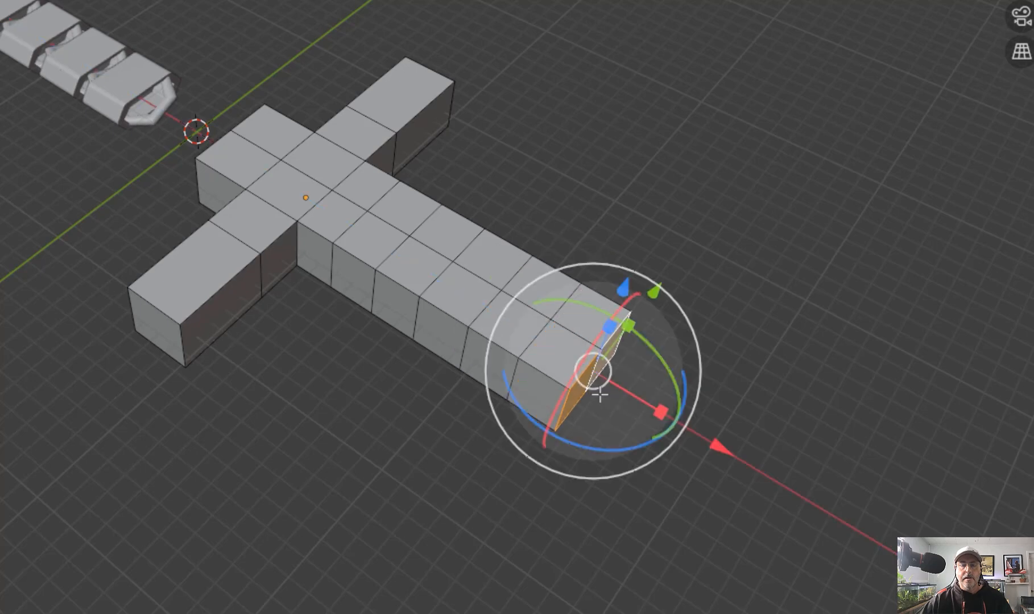
# Step: Try to extrude the handle's second side face from the crossguard inward with the regular Extrude
pyautogui.scroll(5, 524, 405)
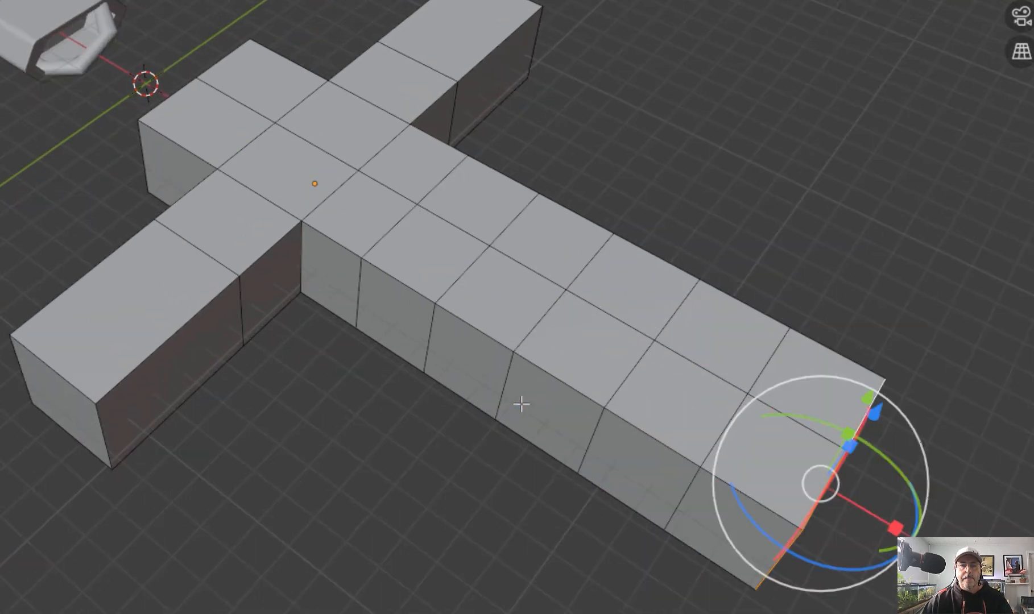
pyautogui.click(387, 320)
pyautogui.moveTo(495, 427); pyautogui.dragTo(471, 430, button='middle')
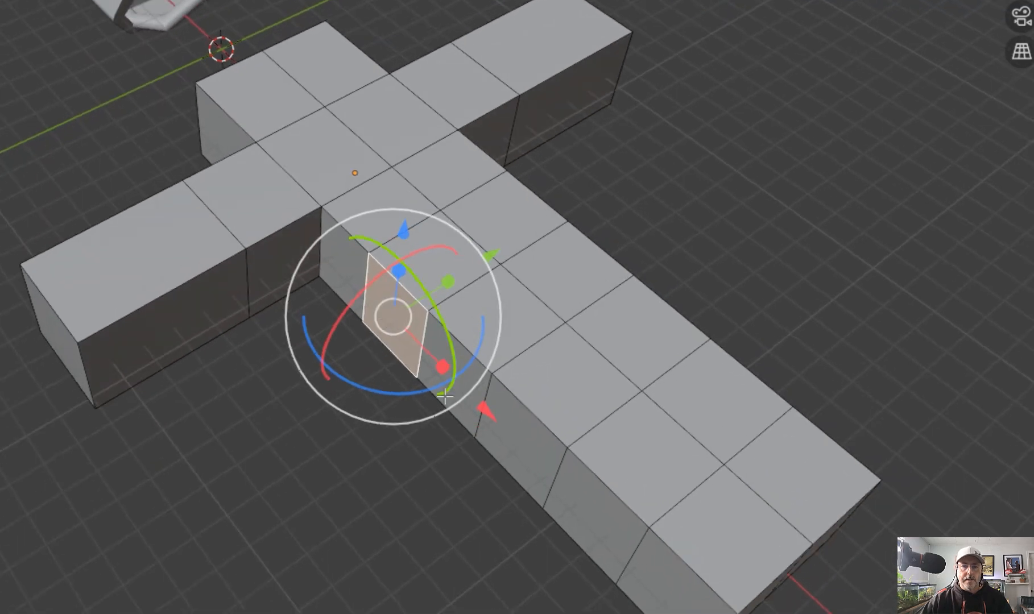
pyautogui.press('e')
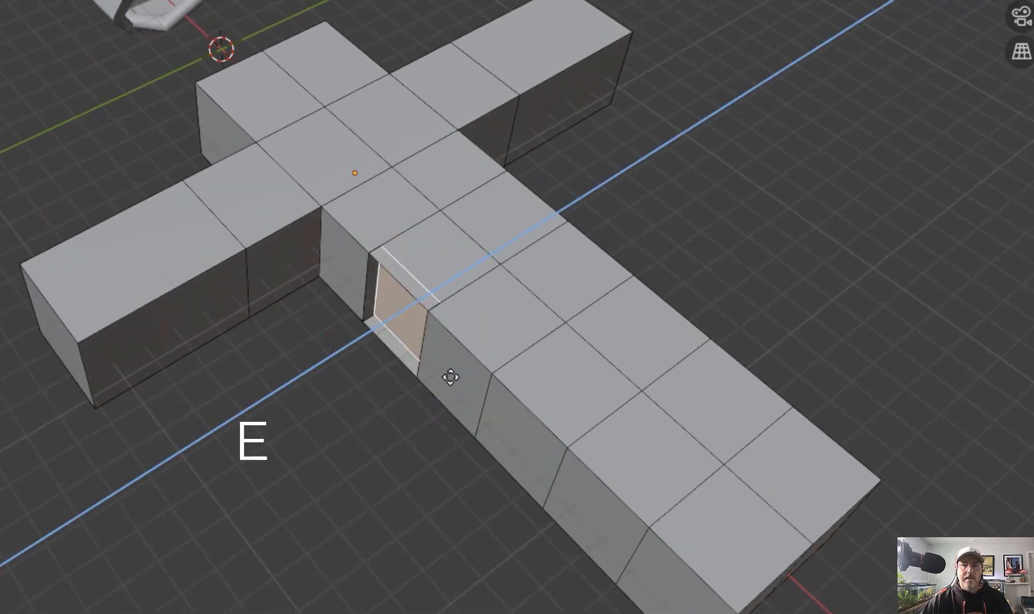
pyautogui.click(450, 377)
pyautogui.moveTo(446, 429); pyautogui.dragTo(436, 468, button='middle')
pyautogui.scroll(2, 414, 313)
pyautogui.scroll(2, 413, 313)
# Step: Undo the inward extrusion of the handle's side face
pyautogui.press('super+z')
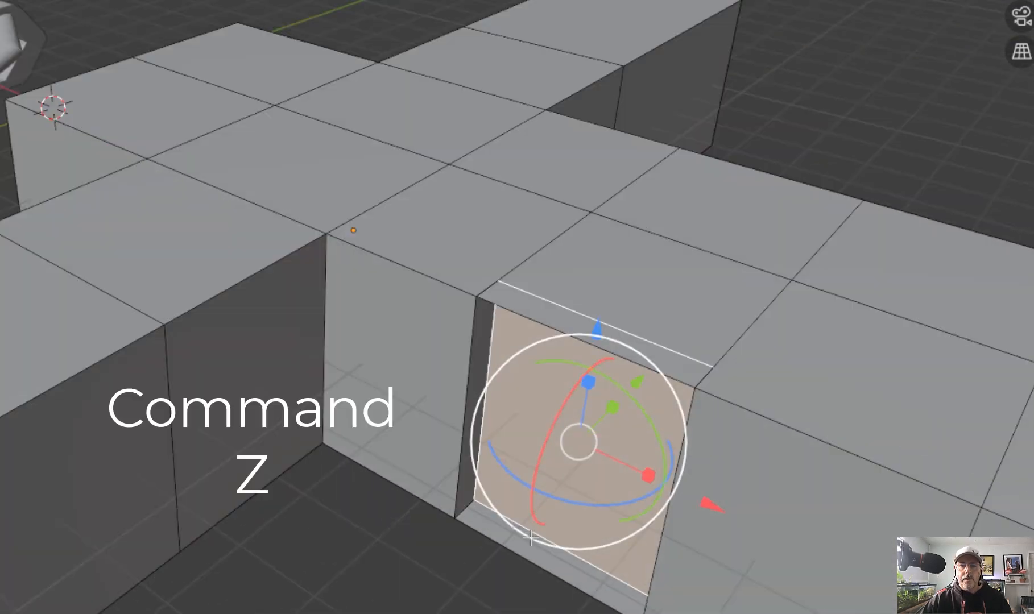
pyautogui.press('super+z')
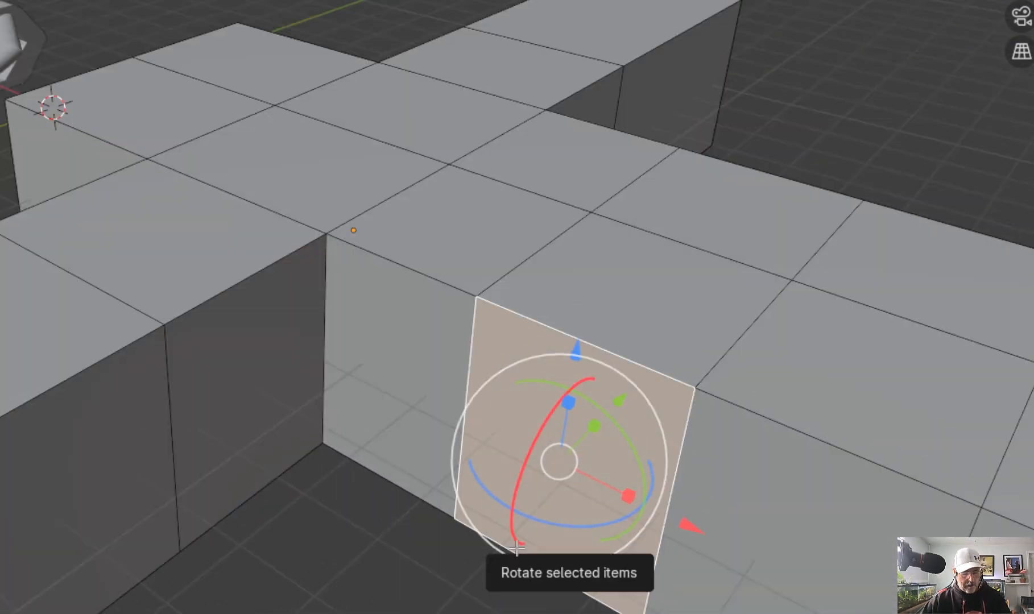
pyautogui.press('super+z')
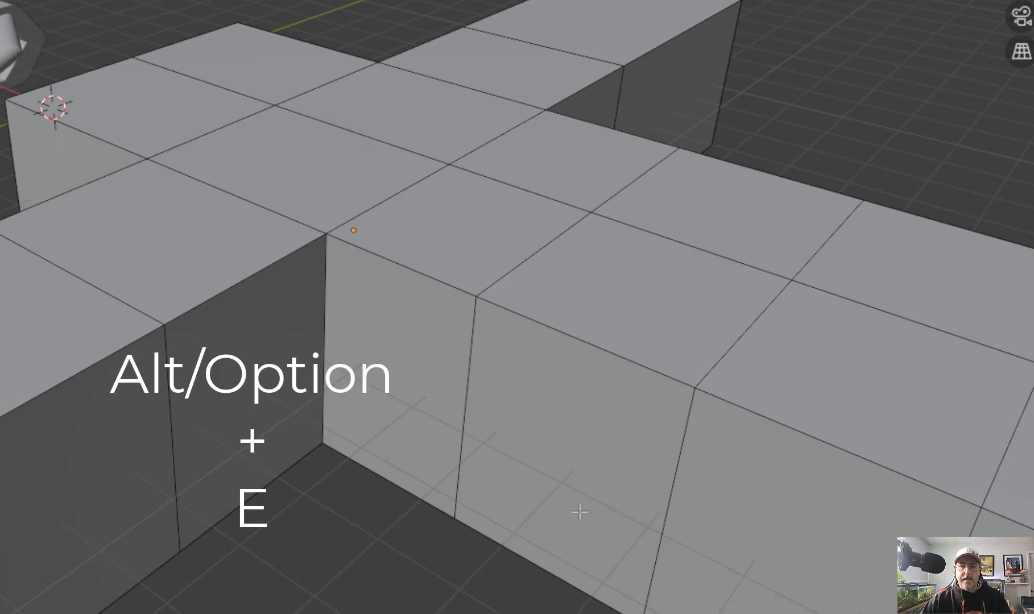
# Step: Reselect the handle's second side face from the crossguard and push it inward with Extrude Manifold to form a notch
pyautogui.click(559, 477)
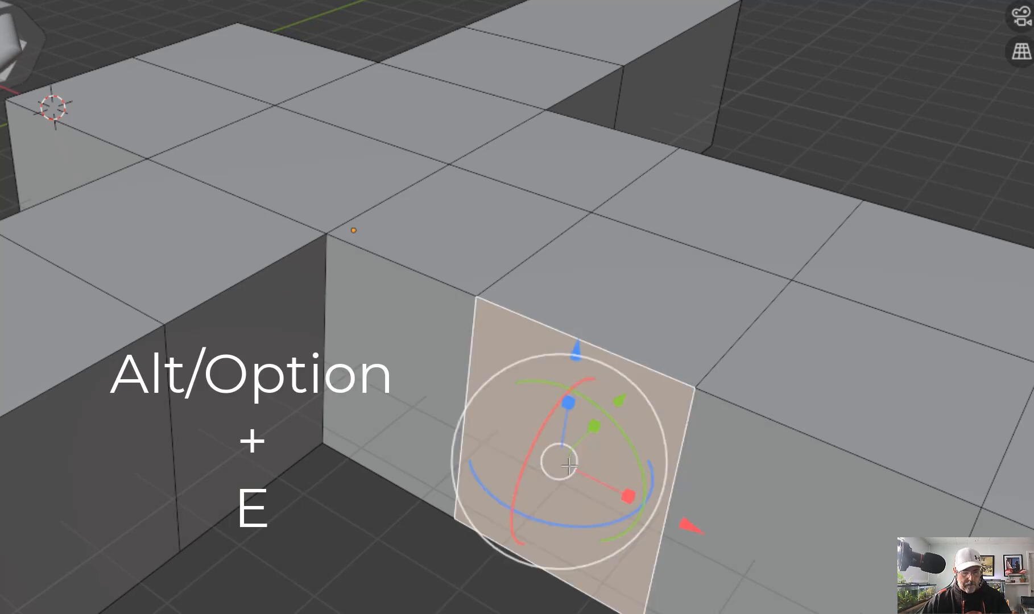
pyautogui.hotkey('alt', 'e')
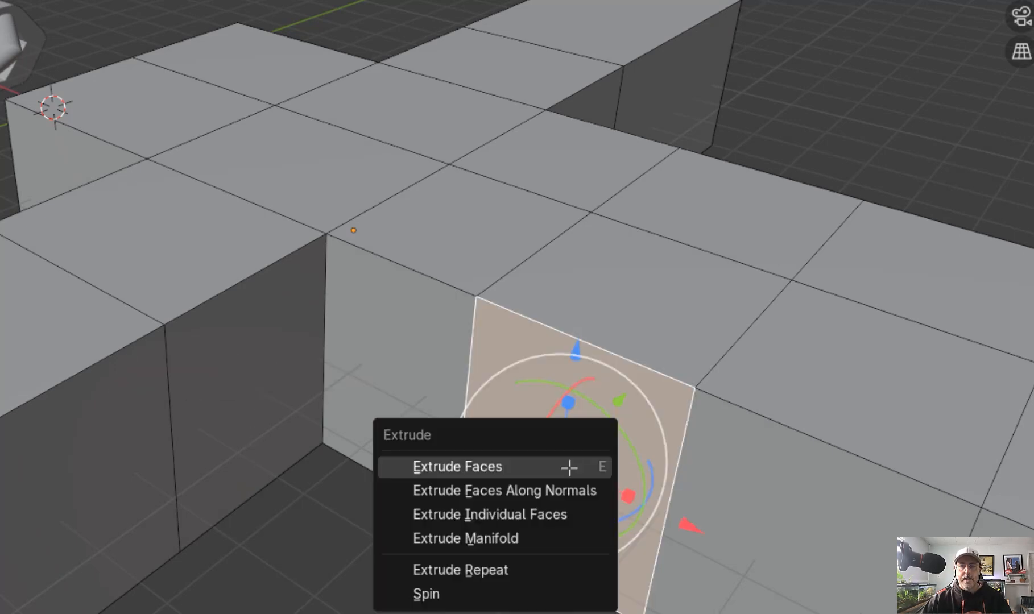
pyautogui.click(552, 545)
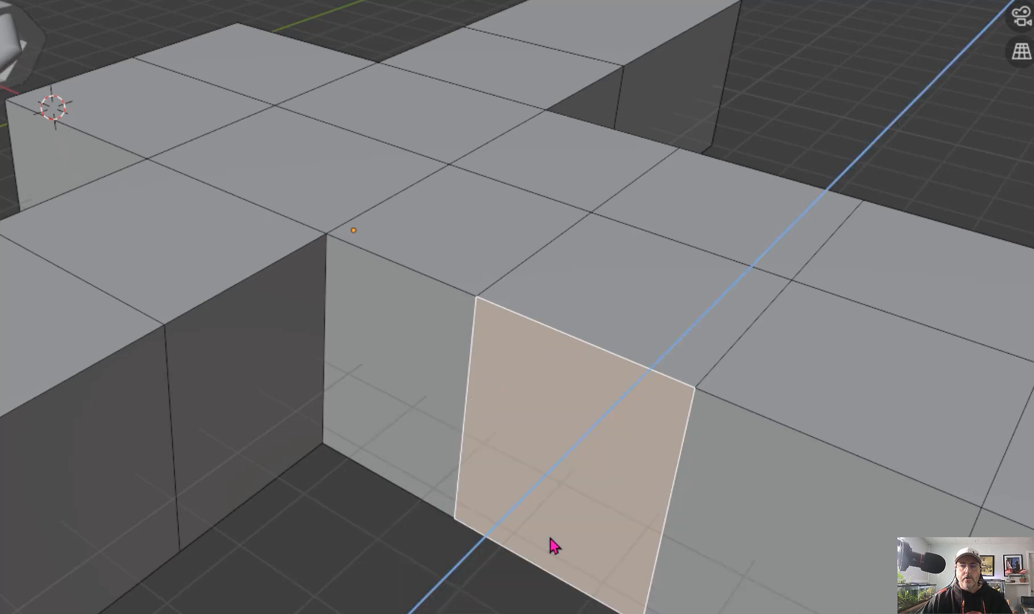
pyautogui.click(588, 511)
# Step: Push the handle's fourth side face from the crossguard slightly inward with Extrude Manifold to form a second notch
pyautogui.moveTo(720, 522); pyautogui.dragTo(264, 257, button='middle')
pyautogui.scroll(-3, 263, 258)
pyautogui.click(444, 364)
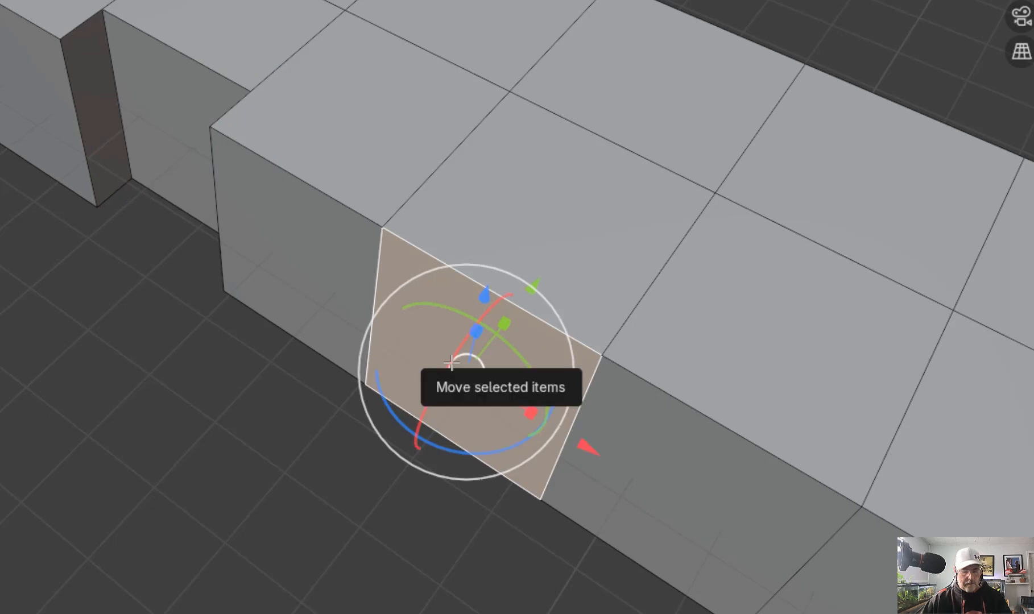
pyautogui.hotkey('alt', 'e')
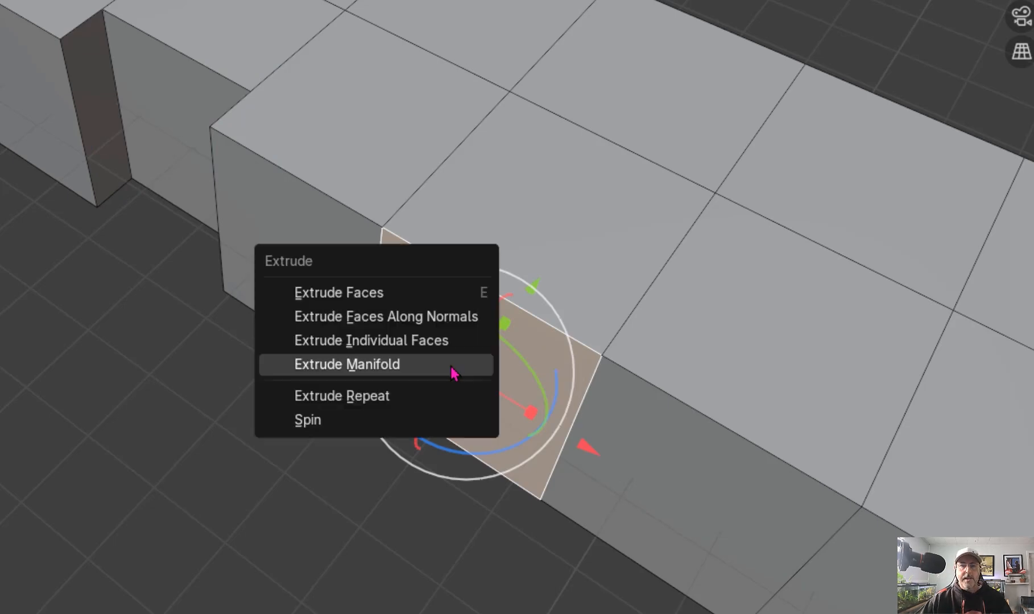
pyautogui.click(454, 373)
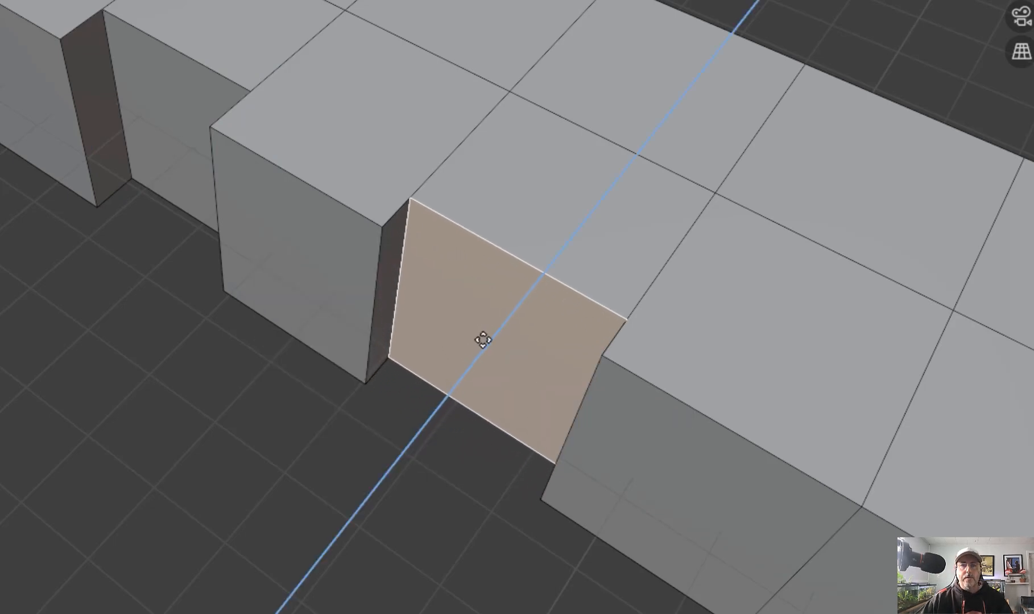
pyautogui.click(483, 340)
# Step: Push the last side face at the handle's free end slightly inward with Extrude Manifold to form the third notch
pyautogui.moveTo(483, 340); pyautogui.dragTo(603, 455, button='middle')
pyautogui.click(688, 496)
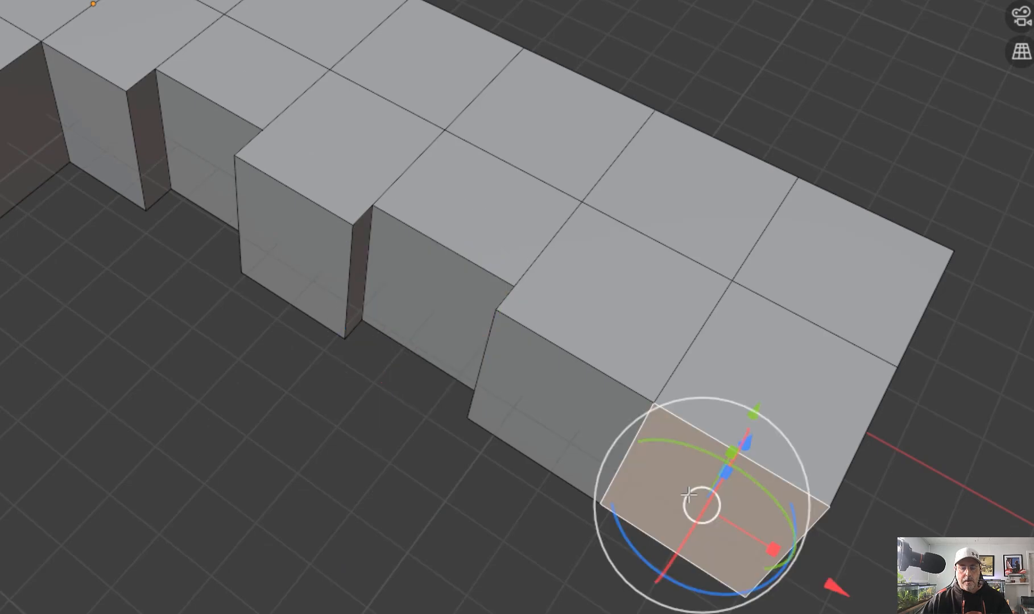
pyautogui.hotkey('alt', 'e')
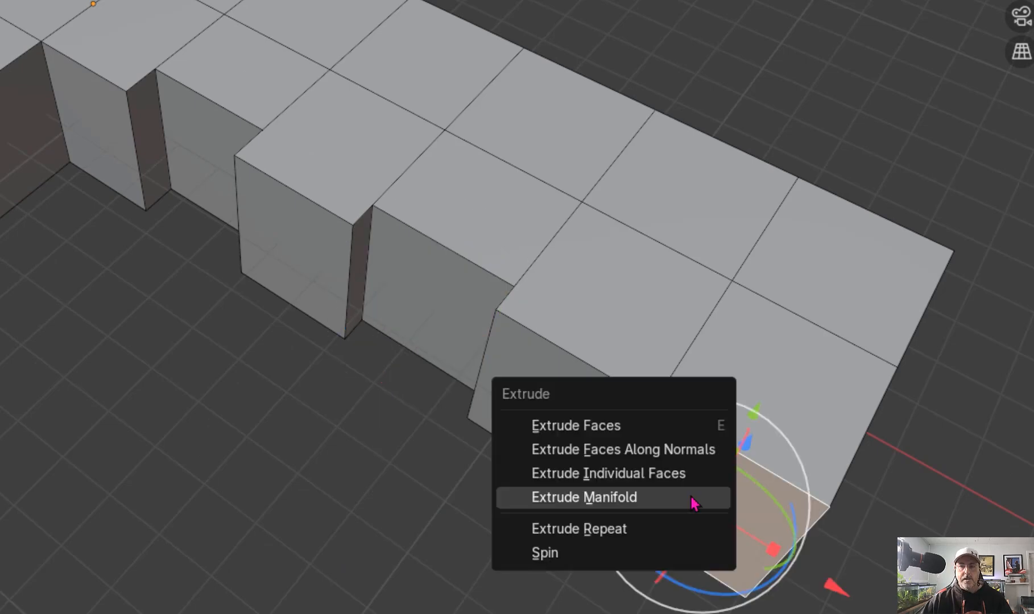
pyautogui.click(694, 499)
pyautogui.click(714, 474)
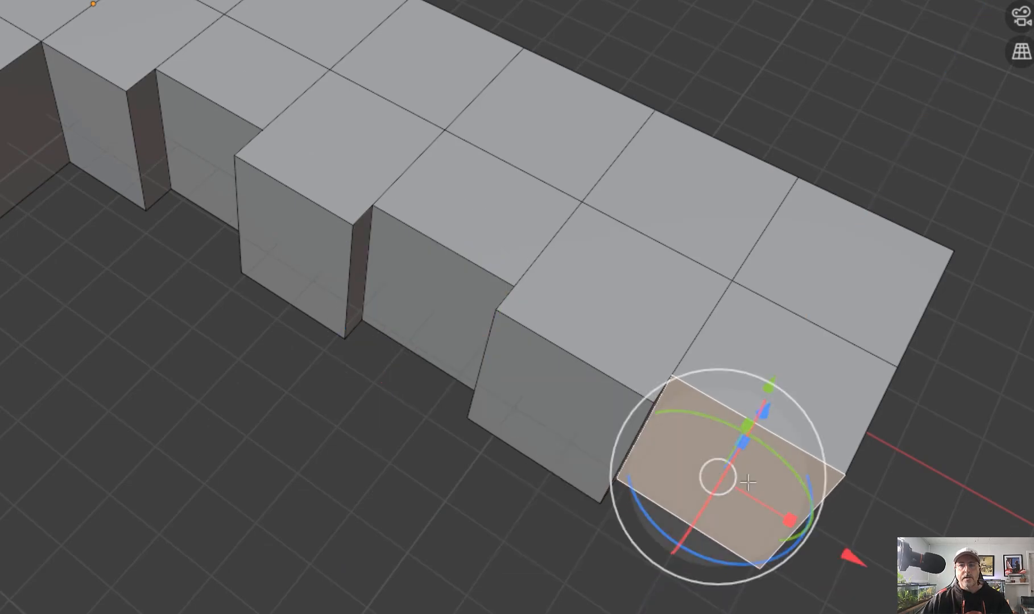
# Step: Select the second, fourth and sixth side faces on the handle's opposite side and push them inward together with Extrude Manifold
pyautogui.moveTo(714, 474); pyautogui.dragTo(296, 529, button='middle')
pyautogui.click(295, 529)
pyautogui.keyDown('shift'); pyautogui.click(594, 446); pyautogui.keyUp('shift')
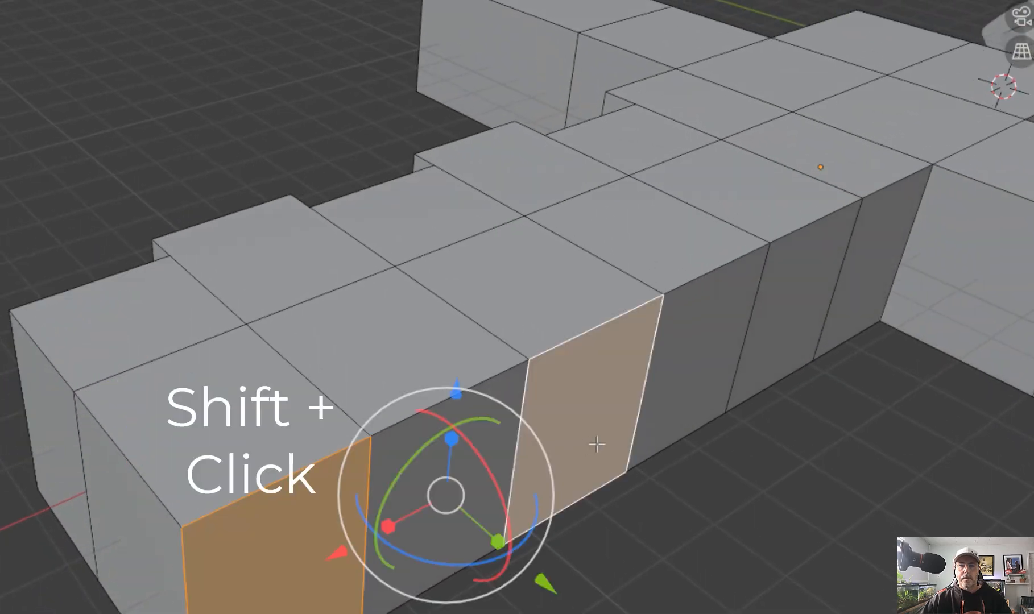
pyautogui.keyDown('shift'); pyautogui.click(802, 354); pyautogui.keyUp('shift')
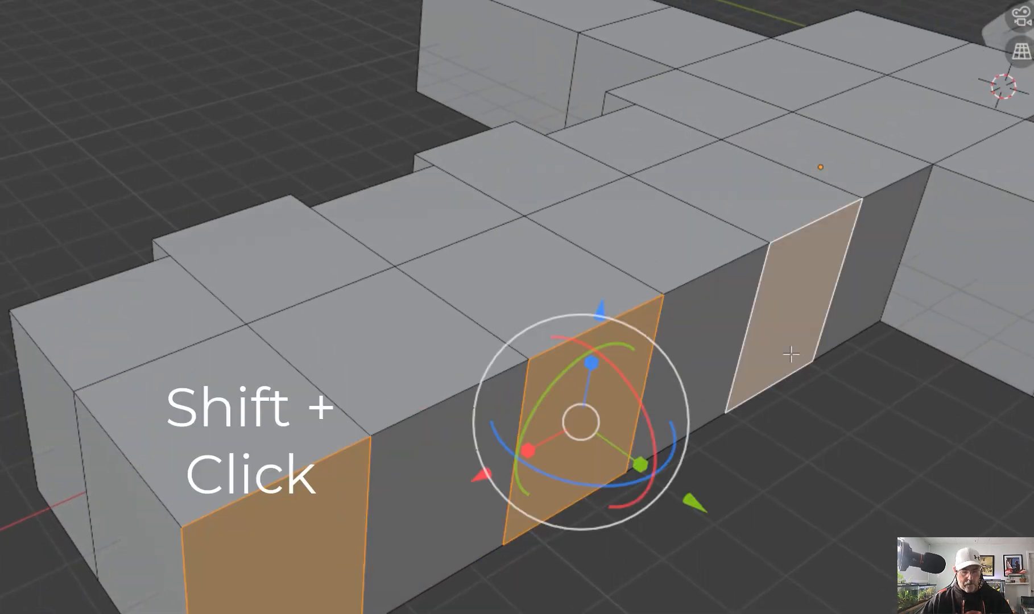
pyautogui.hotkey('alt', 'e')
pyautogui.click(701, 354)
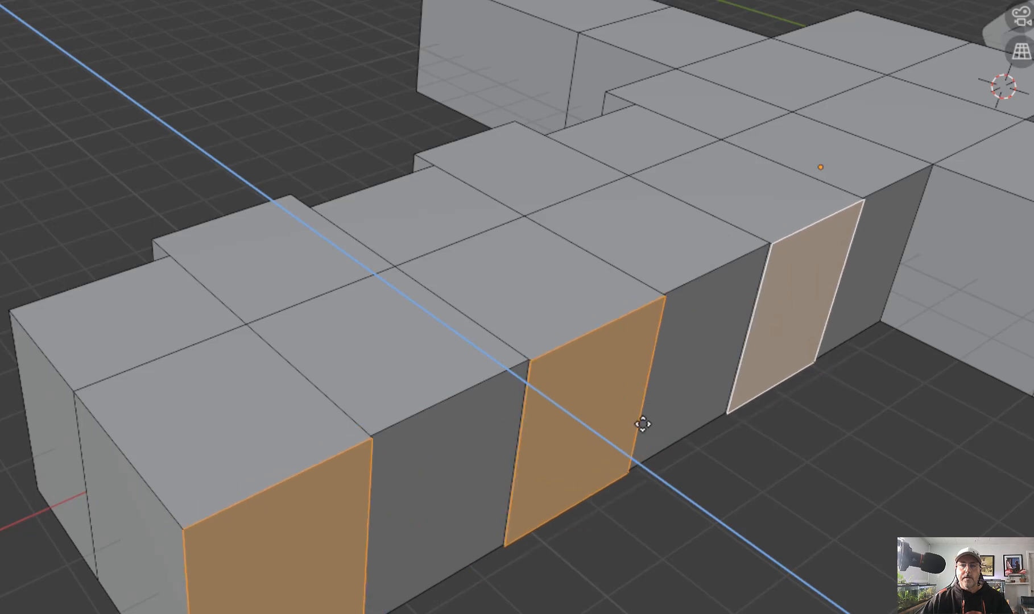
pyautogui.click(621, 395)
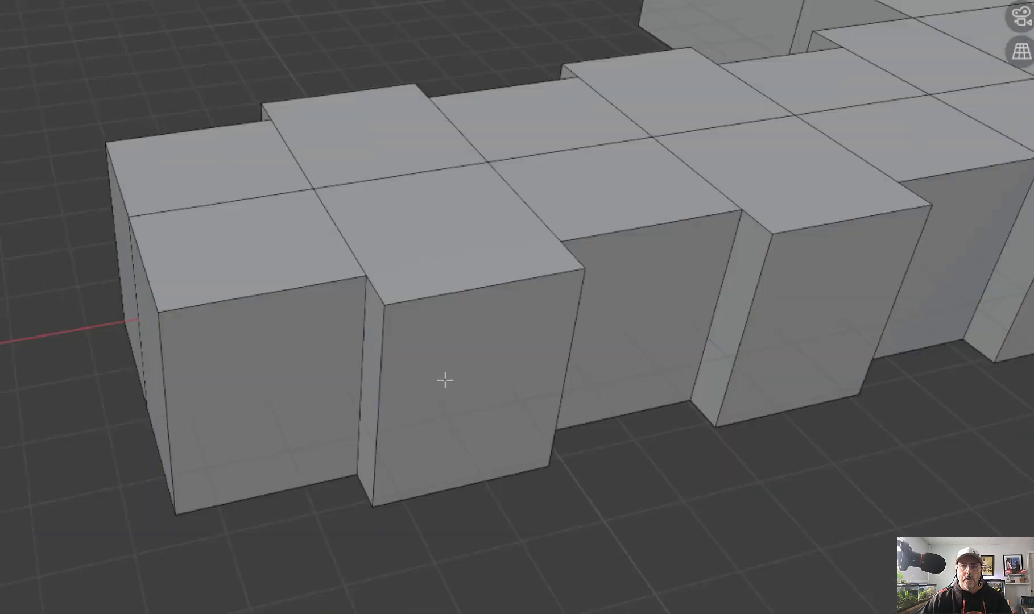
# Step: Add a centered vertical loop cut to the two protruding side faces nearest the handle's free end
pyautogui.click(513, 417)
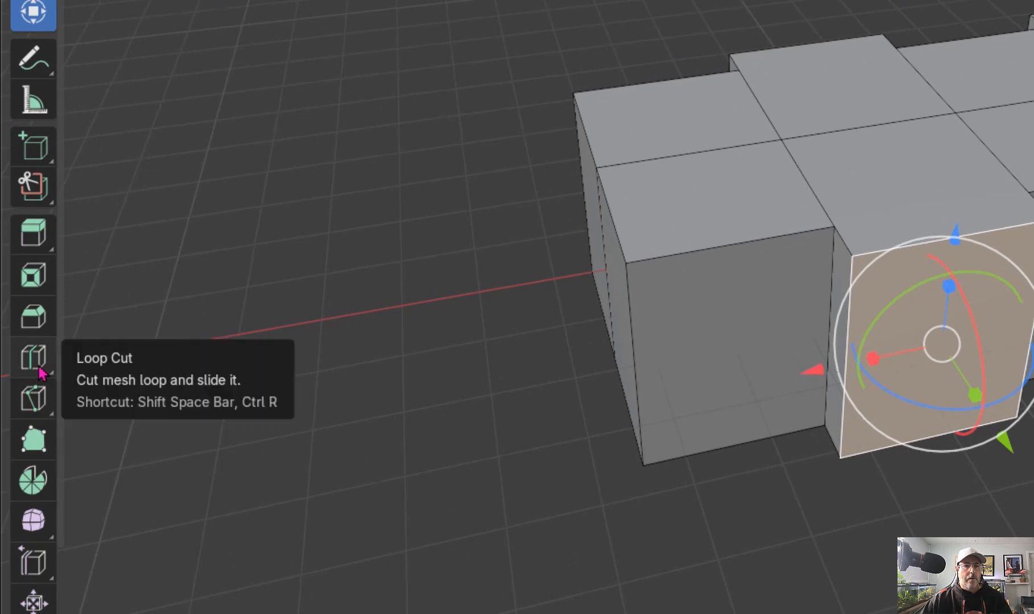
pyautogui.click(37, 370)
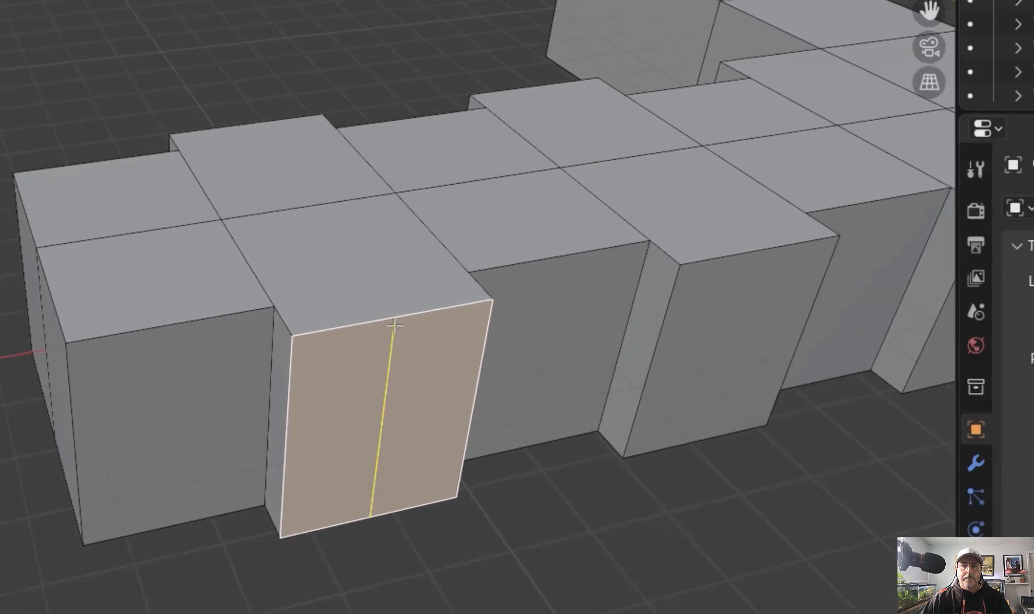
pyautogui.click(394, 324)
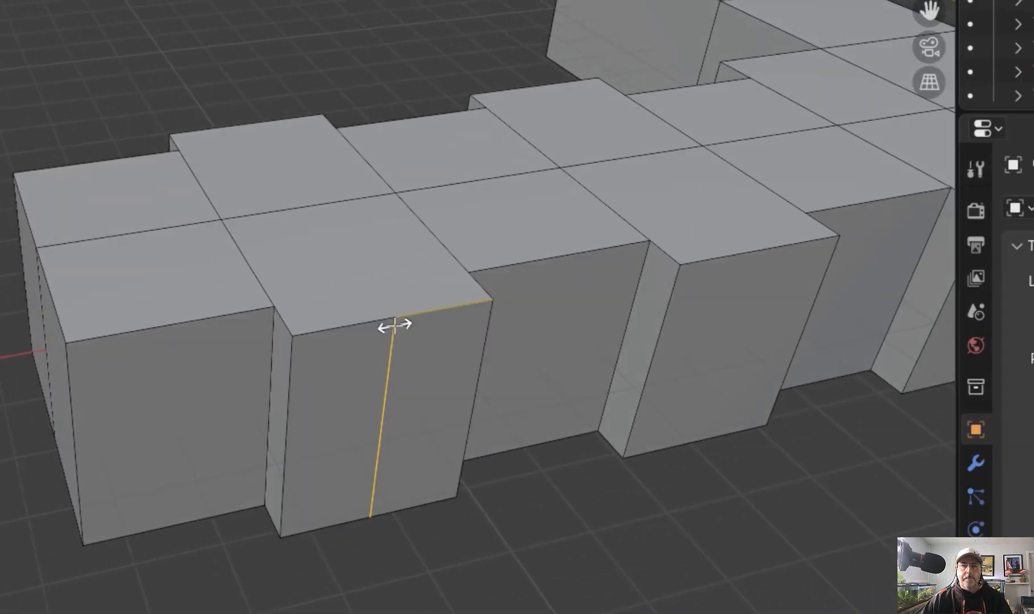
pyautogui.click(762, 267)
# Step: Add matching centered vertical loop cuts to the two corresponding protruding faces on the handle's other side
pyautogui.keyDown('shift'); pyautogui.moveTo(734, 392); pyautogui.dragTo(206, 395, button='middle'); pyautogui.keyUp('shift')
pyautogui.moveTo(148, 378); pyautogui.dragTo(569, 336, button='middle')
pyautogui.keyDown('shift'); pyautogui.moveTo(569, 335); pyautogui.dragTo(363, 418, button='middle'); pyautogui.keyUp('shift')
pyautogui.click(425, 418)
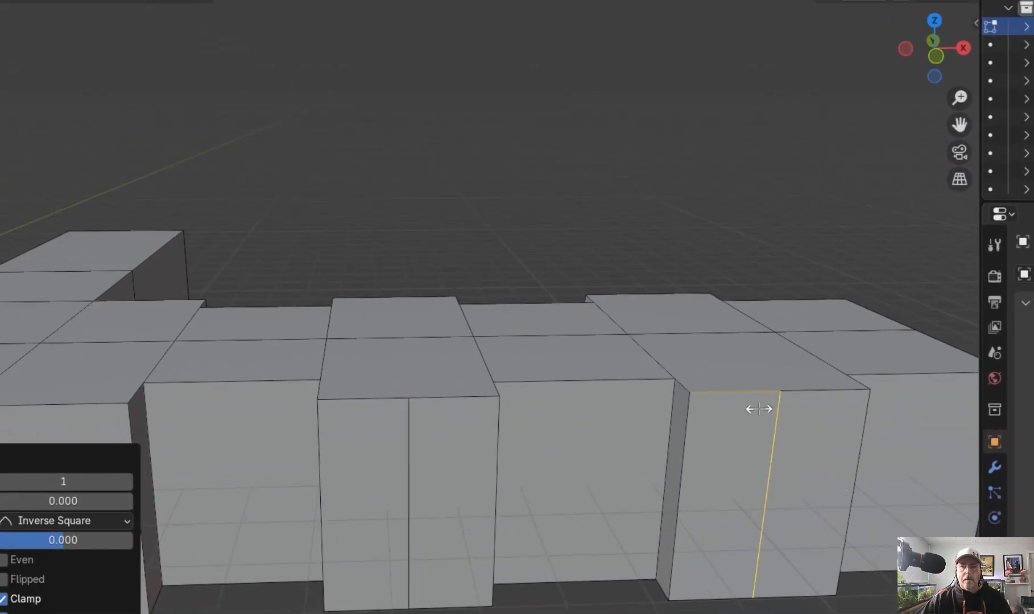
# Step: Select the two new center edges on one side of the handle and move them outward together along Y with the Transform tool
pyautogui.scroll(-2, 758, 517)
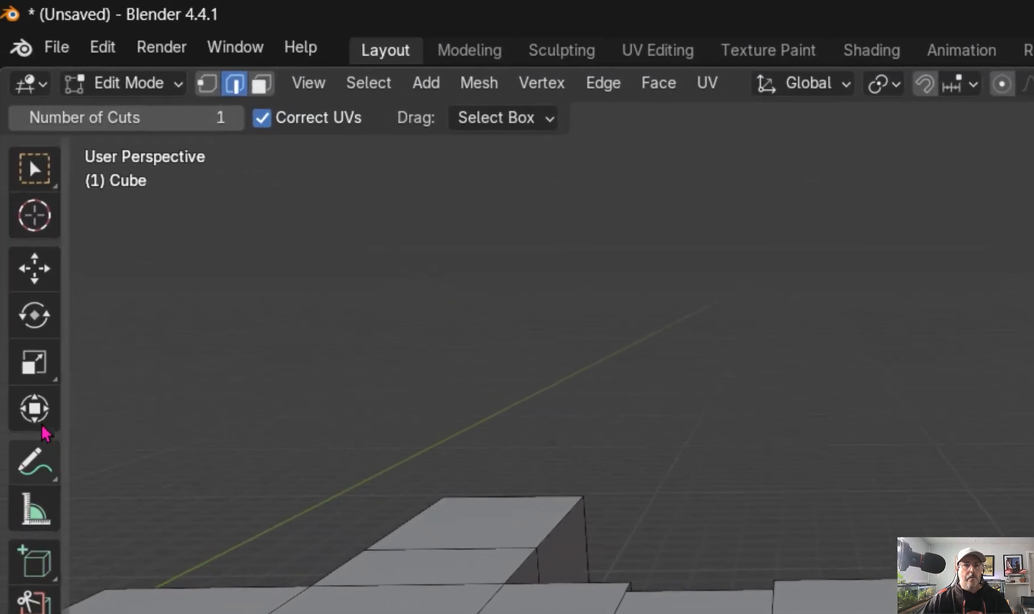
pyautogui.click(40, 417)
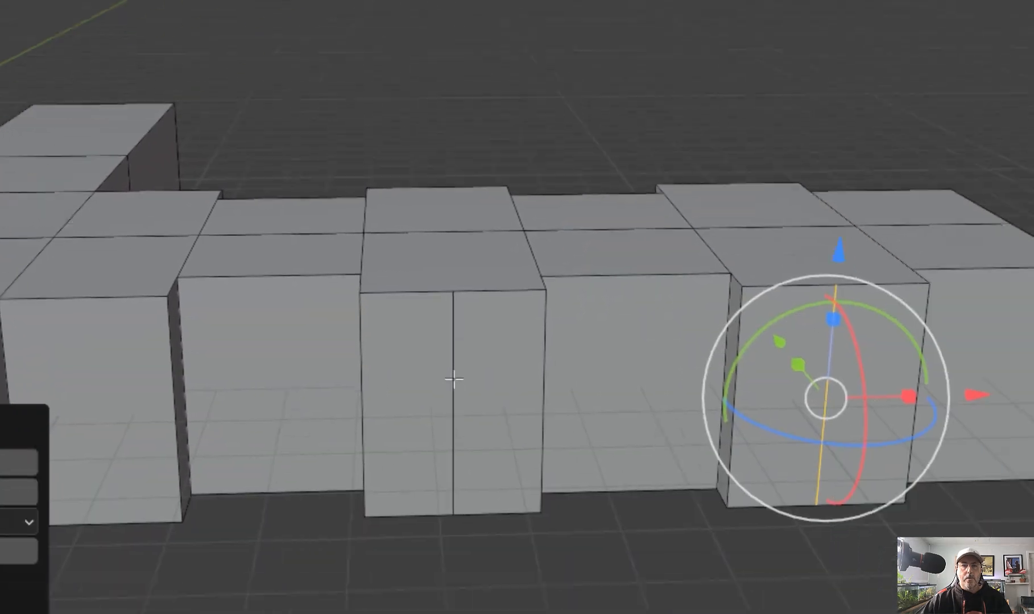
pyautogui.click(387, 337)
pyautogui.moveTo(546, 483); pyautogui.dragTo(454, 421, button='middle')
pyautogui.moveTo(246, 279); pyautogui.dragTo(281, 298)
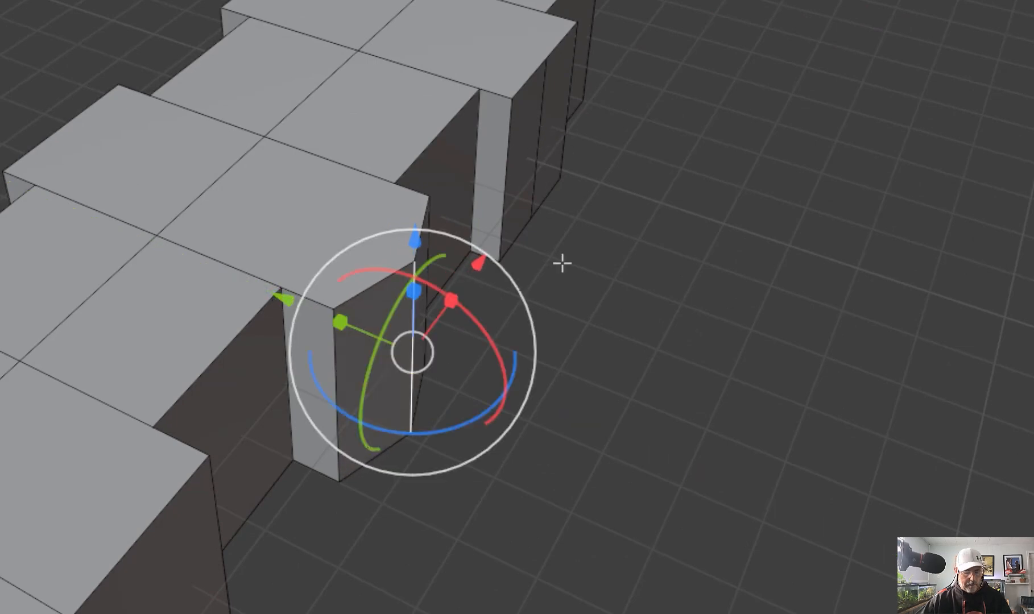
pyautogui.hotkey('ctrl', 'z')
pyautogui.keyDown('shift'); pyautogui.click(539, 141); pyautogui.keyUp('shift')
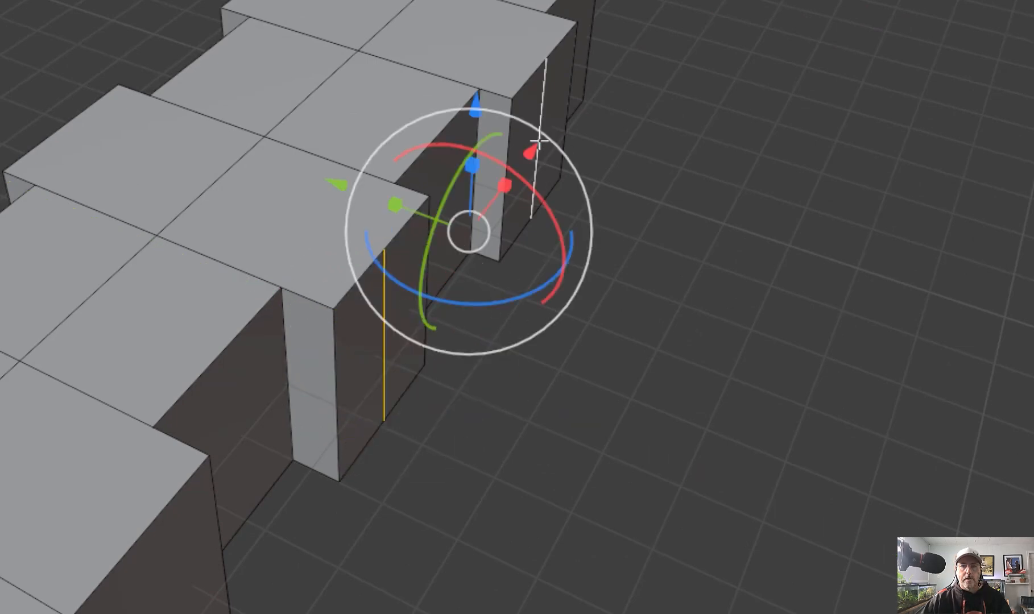
pyautogui.moveTo(351, 186); pyautogui.dragTo(376, 197)
# Step: Select the two center edges on the handle's opposite side and move them outward along Y by a similar amount
pyautogui.moveTo(478, 284); pyautogui.dragTo(330, 199, button='middle')
pyautogui.click(516, 149)
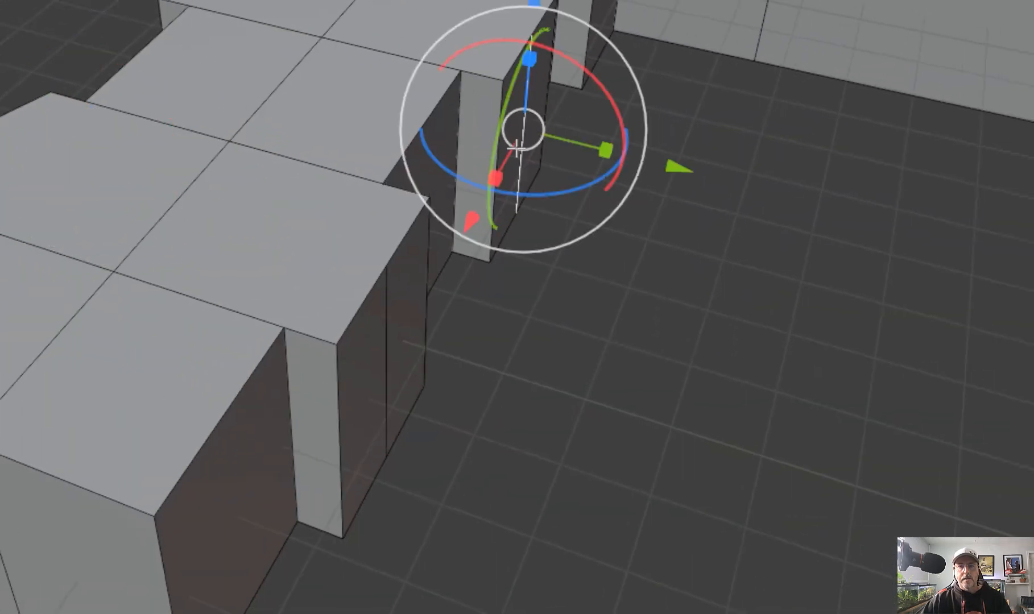
pyautogui.click(387, 376)
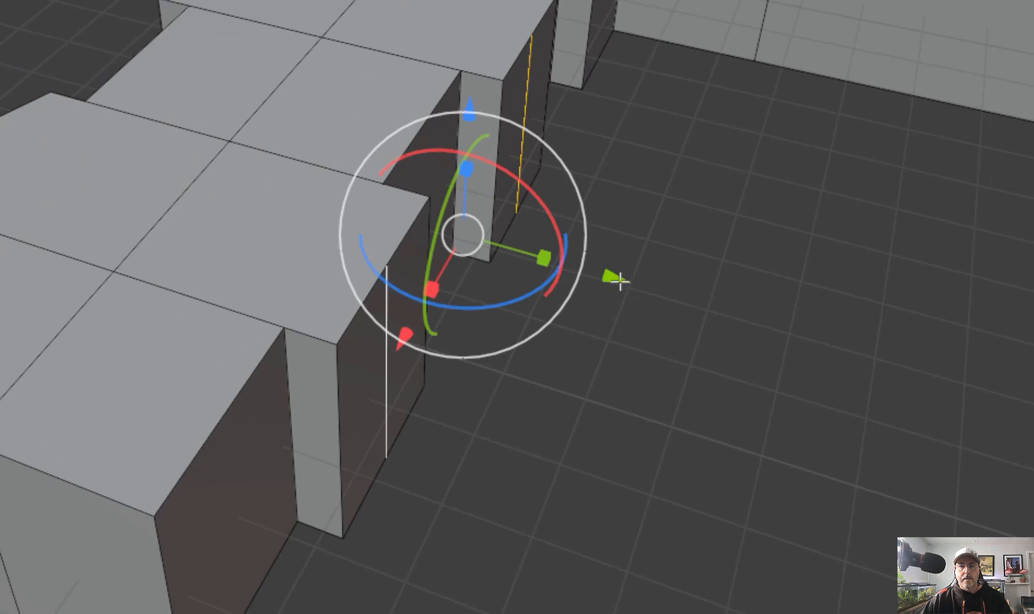
pyautogui.moveTo(620, 280); pyautogui.dragTo(654, 290)
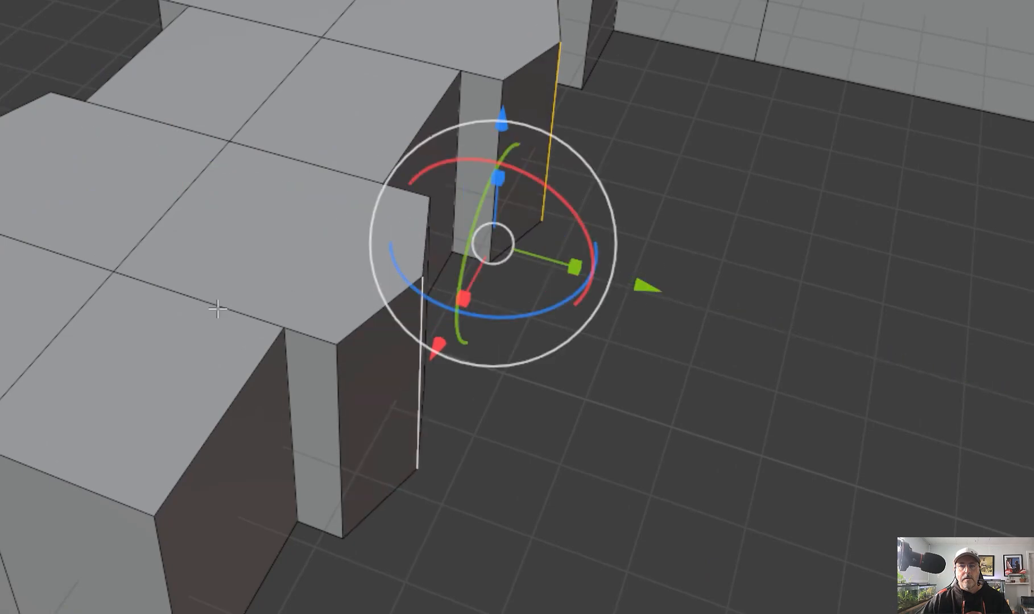
# Step: Select all four pulled-out center edges on both sides and bevel them widely with many segments to round the protruding blocks
pyautogui.moveTo(217, 309); pyautogui.dragTo(890, 399, button='middle')
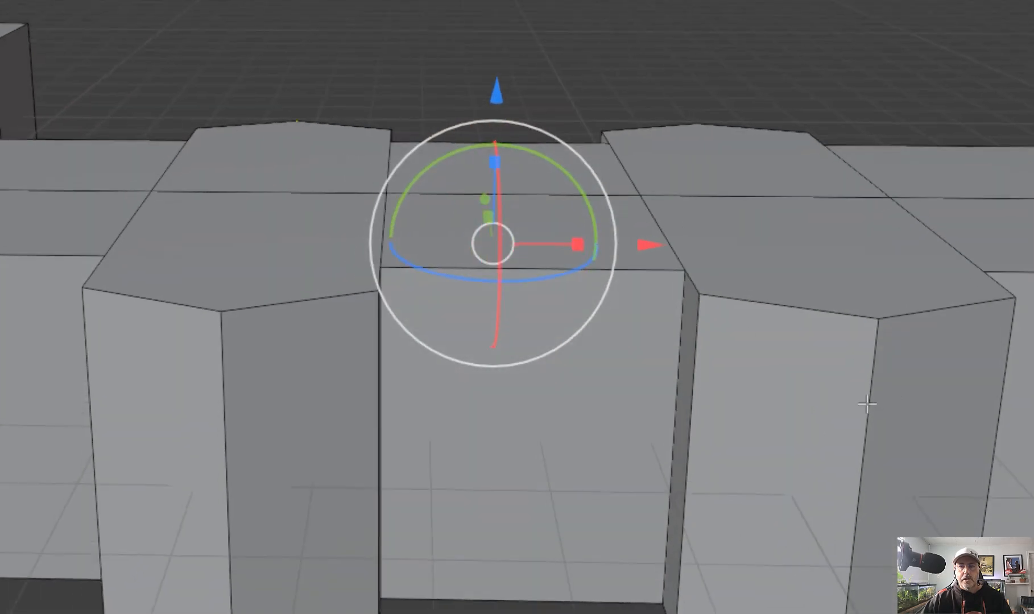
pyautogui.keyDown('shift'); pyautogui.click(867, 405); pyautogui.keyUp('shift')
pyautogui.keyDown('shift'); pyautogui.click(227, 421); pyautogui.keyUp('shift')
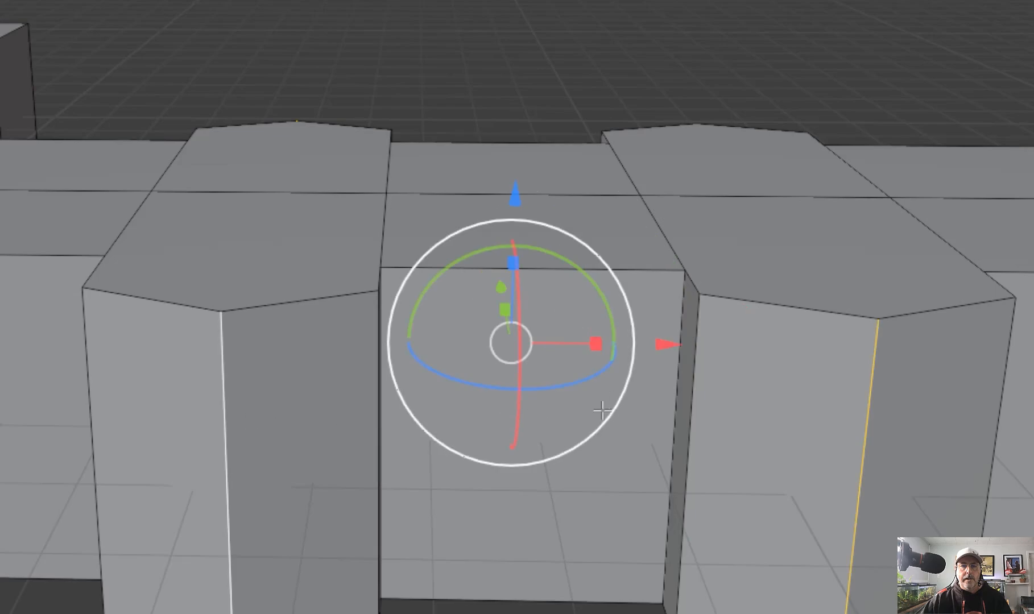
pyautogui.moveTo(227, 422)
pyautogui.mouseDown(button='middle')
pyautogui.moveTo(254, 438)
pyautogui.moveTo(133, 429)
pyautogui.moveTo(211, 430)
pyautogui.mouseUp(button='middle')
pyautogui.scroll(-5, 214, 433)
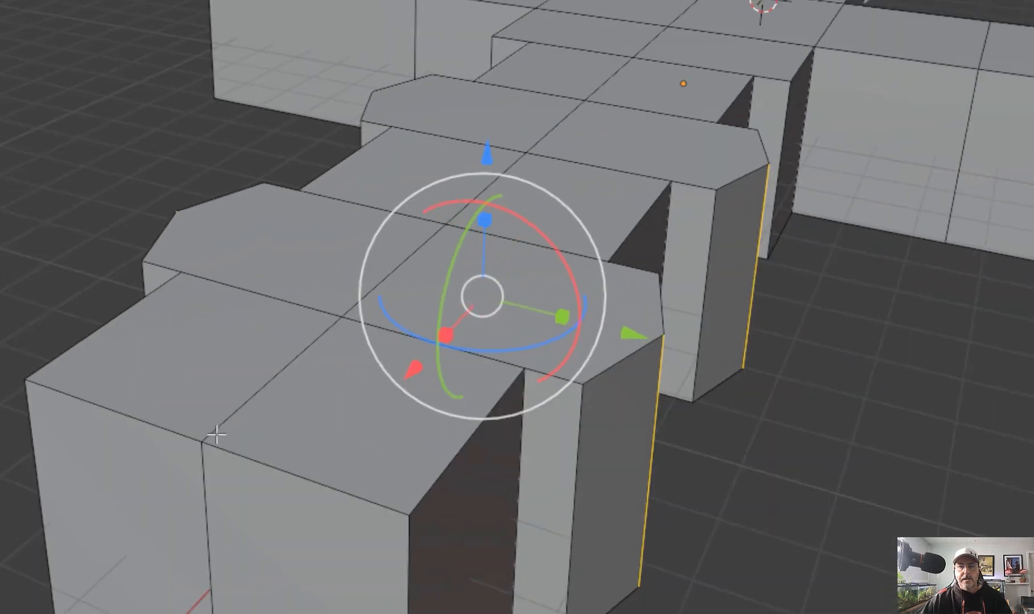
pyautogui.keyDown('shift'); pyautogui.moveTo(379, 421); pyautogui.dragTo(146, 401, button='middle'); pyautogui.keyUp('shift')
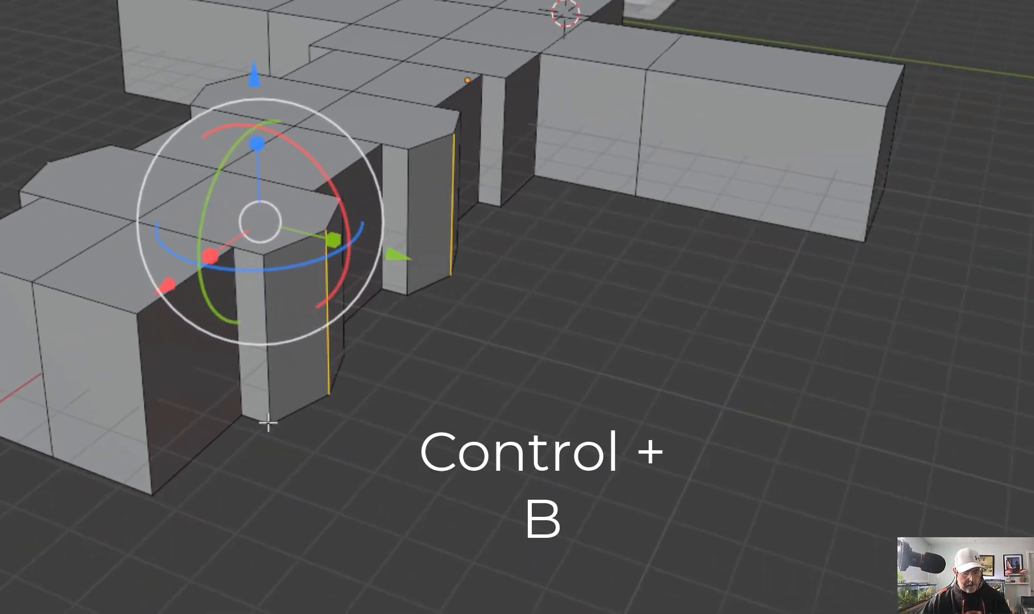
pyautogui.hotkey('ctrl', 'b')
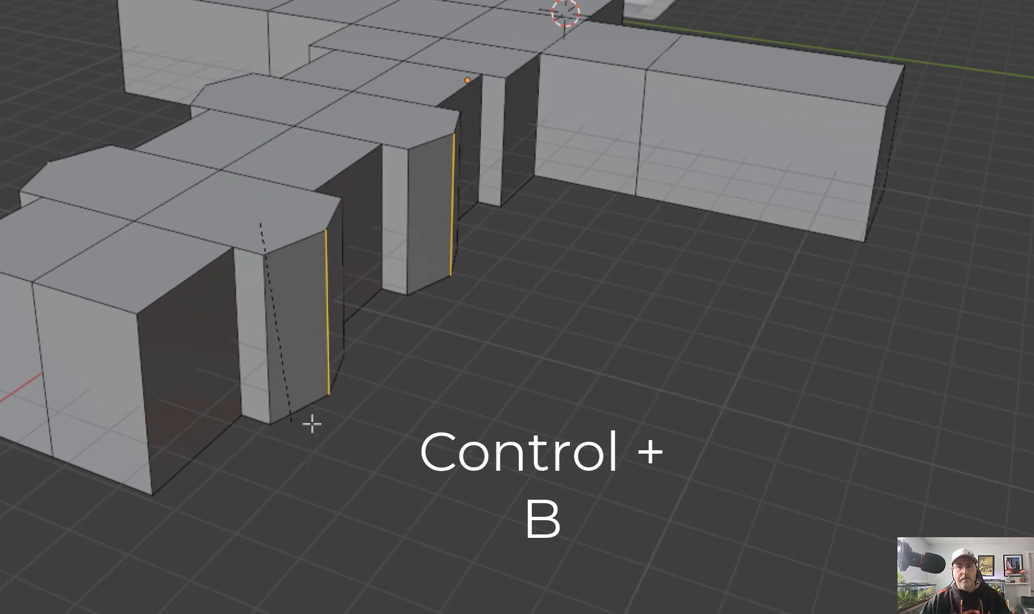
pyautogui.scroll(7, 373, 467)
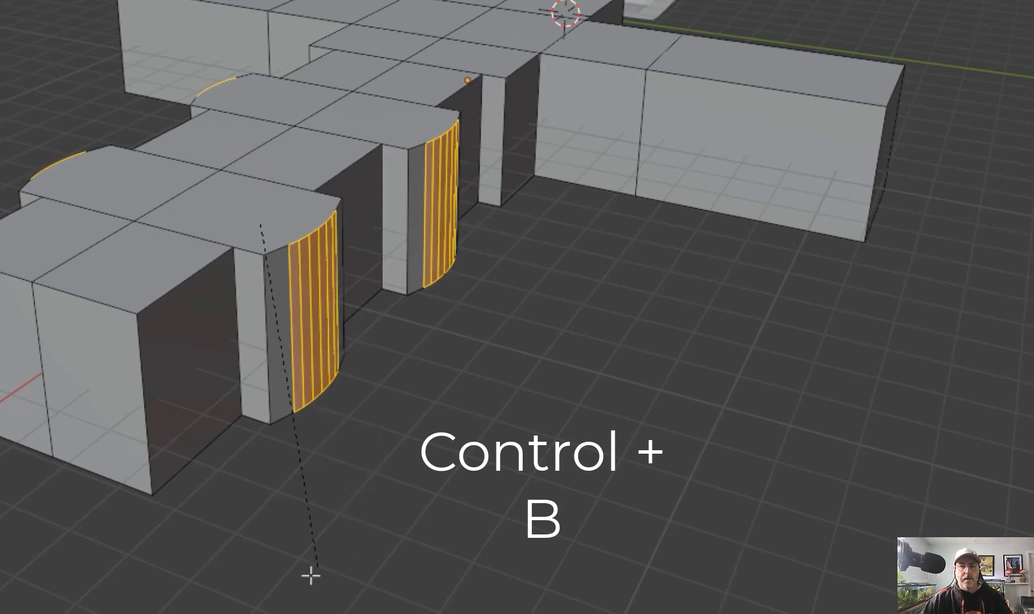
pyautogui.scroll(8, 305, 603)
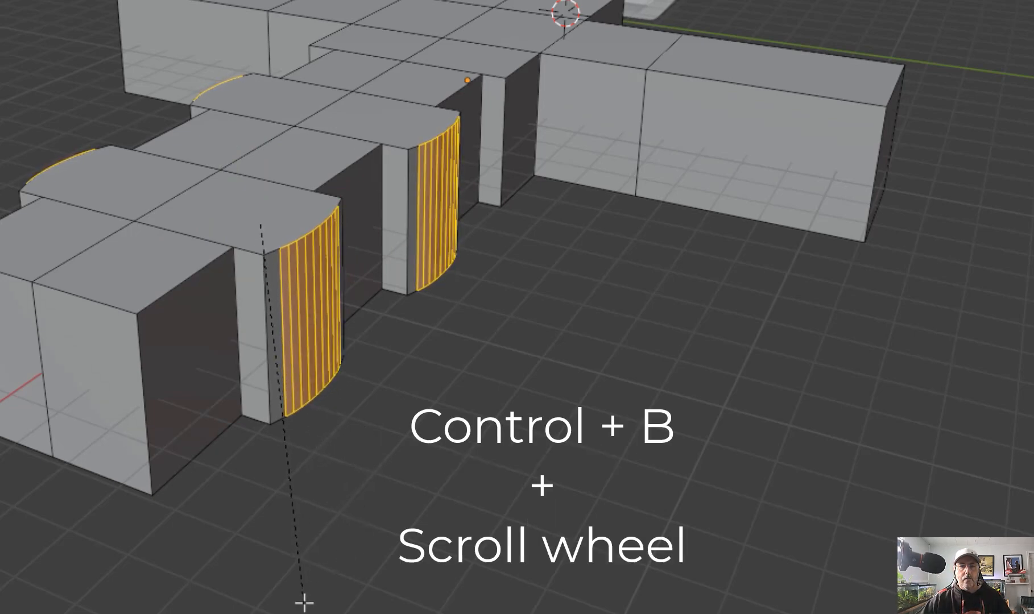
pyautogui.click(307, 608)
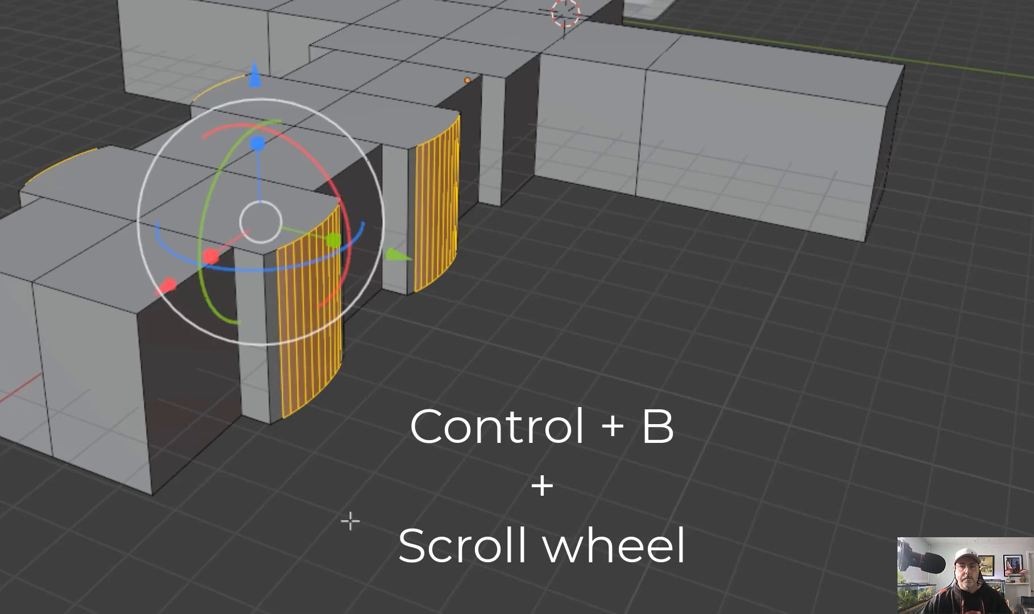
# Step: Return to Object Mode and examine the rounded handle sections from both sides
pyautogui.moveTo(436, 450); pyautogui.dragTo(349, 465, button='middle')
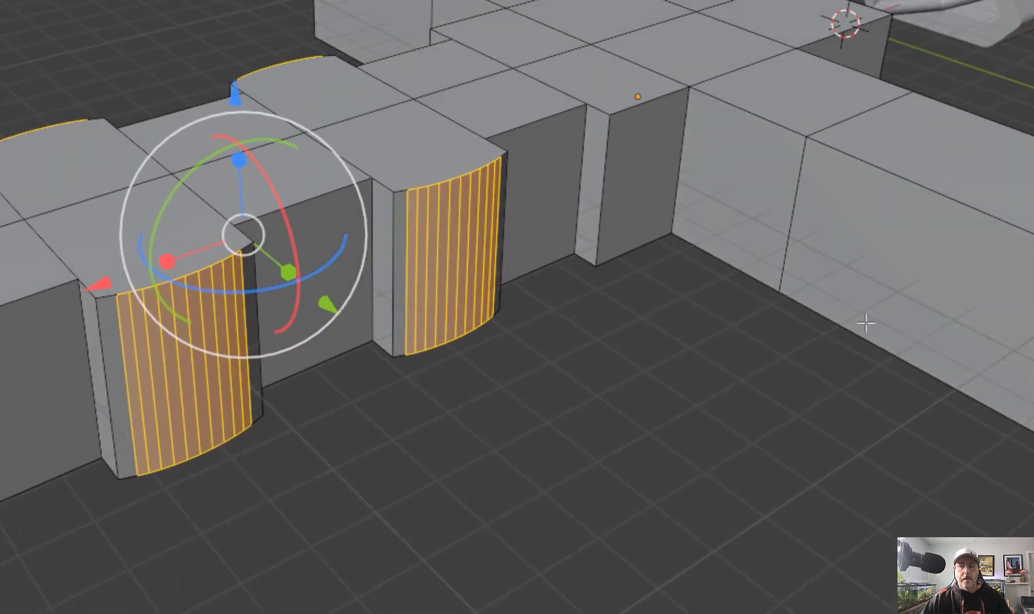
pyautogui.scroll(-2, 868, 323)
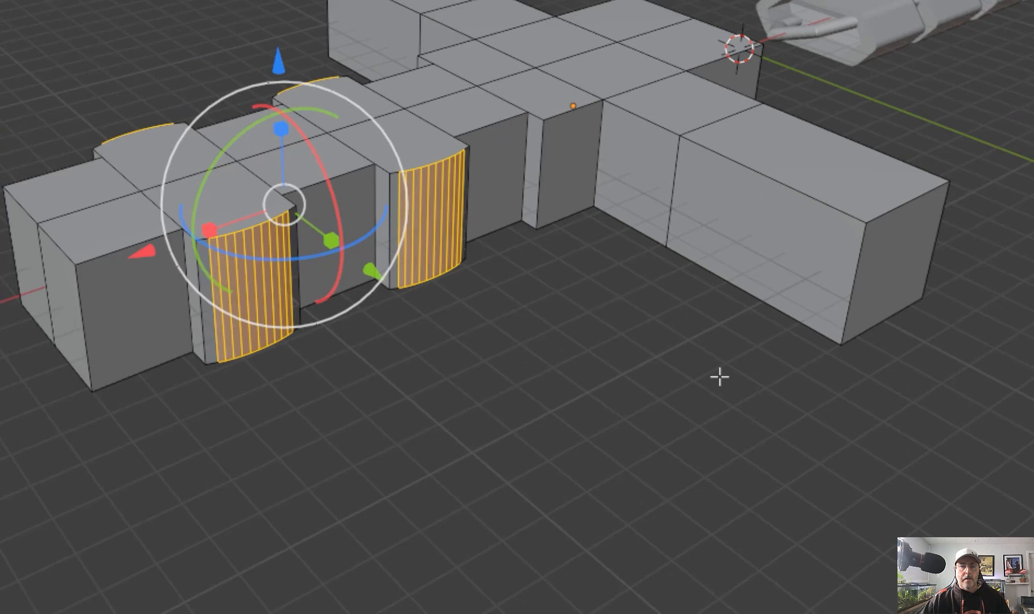
pyautogui.press('Tab')
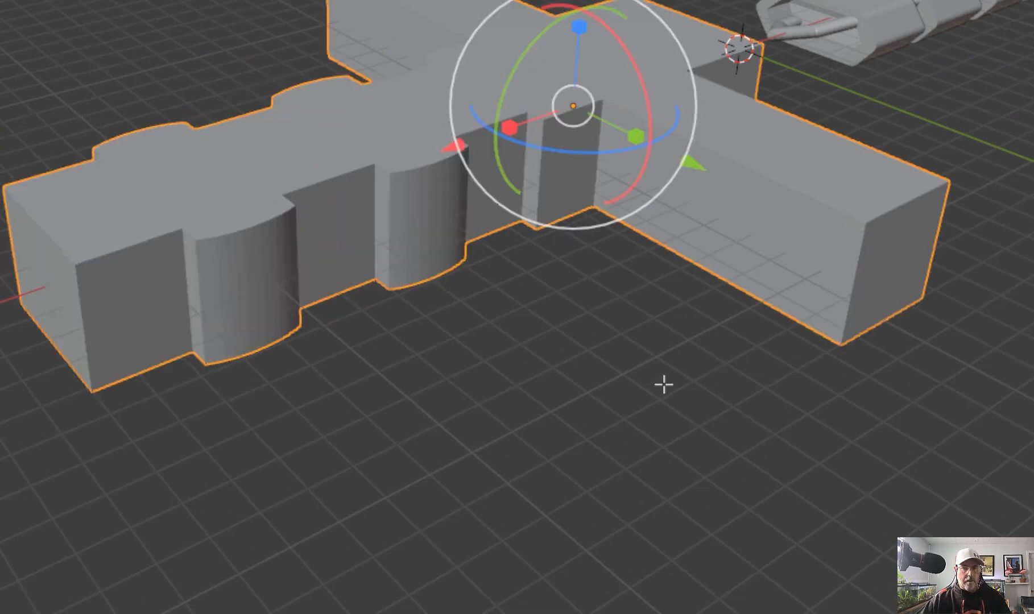
pyautogui.click(672, 393)
pyautogui.scroll(5, 785, 401)
pyautogui.moveTo(785, 401); pyautogui.dragTo(1024, 319, button='middle')
pyautogui.scroll(-3, 944, 340)
pyautogui.moveTo(944, 340); pyautogui.dragTo(660, 231, button='middle')
pyautogui.click(645, 199)
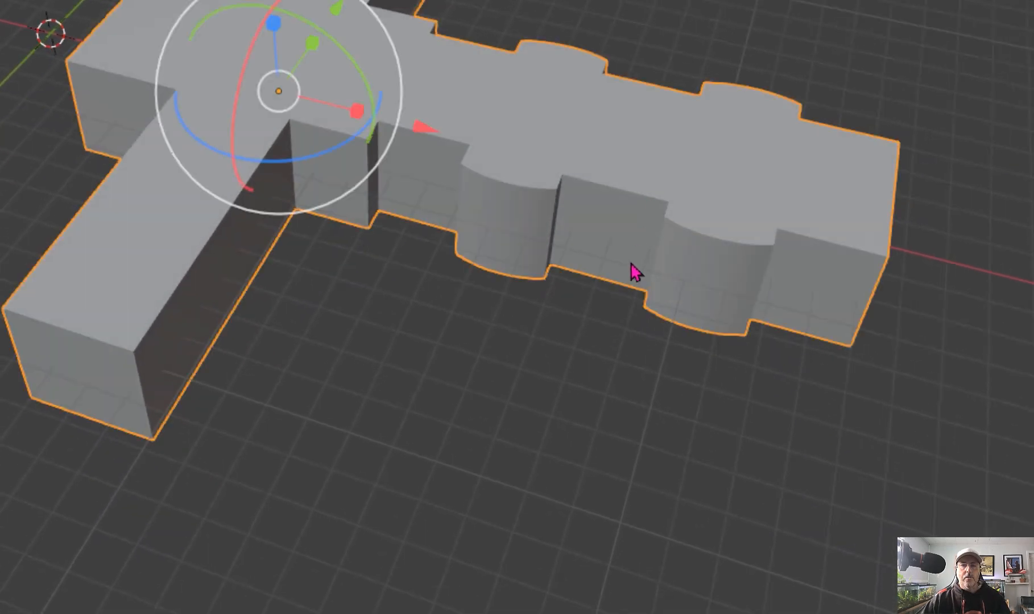
pyautogui.scroll(-6, 591, 307)
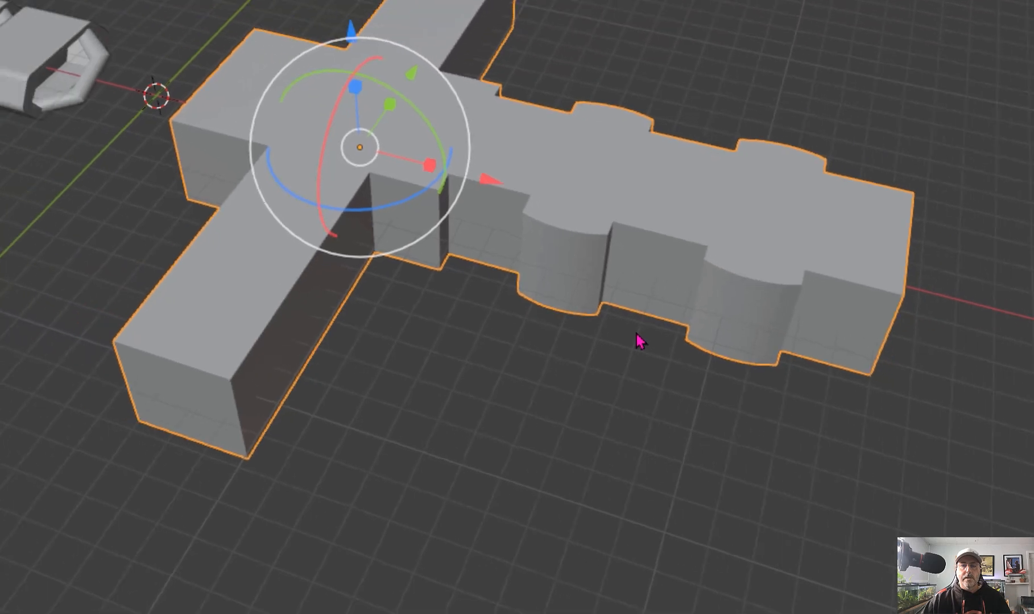